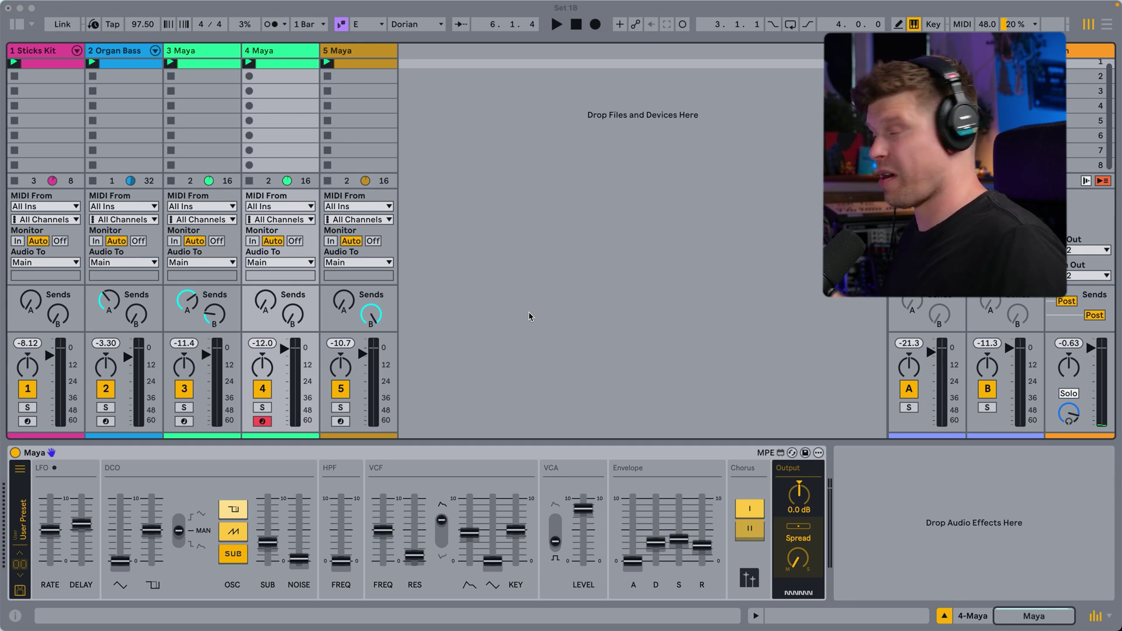
Start playback of Set 18 so the soloed Maya part on track 3 is heard
key(space)
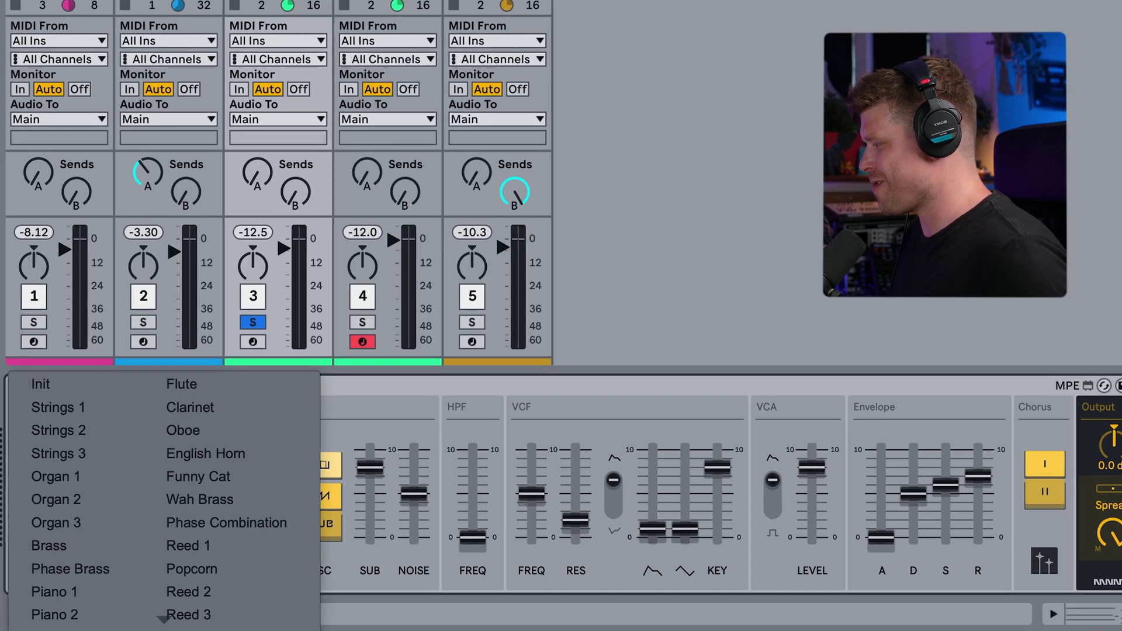
Choose the Init preset from Maya's preset menu for default synth settings
mouse_move(124, 626)
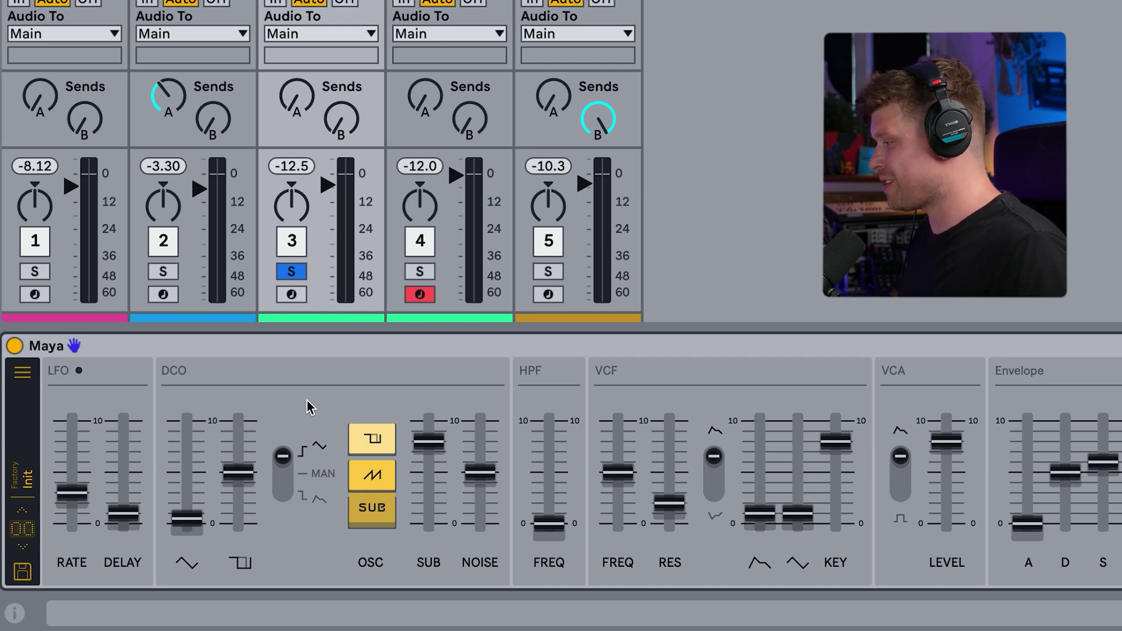
Switch the DCO from the saw wave to the pulse wave and enable the sub oscillator
click(374, 465)
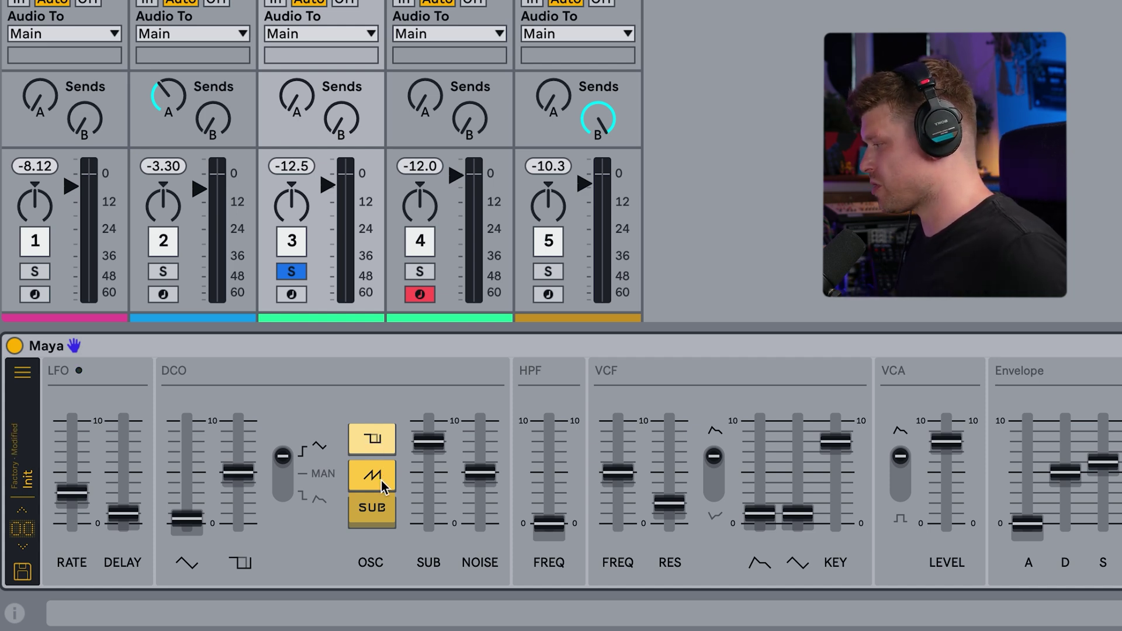
click(378, 447)
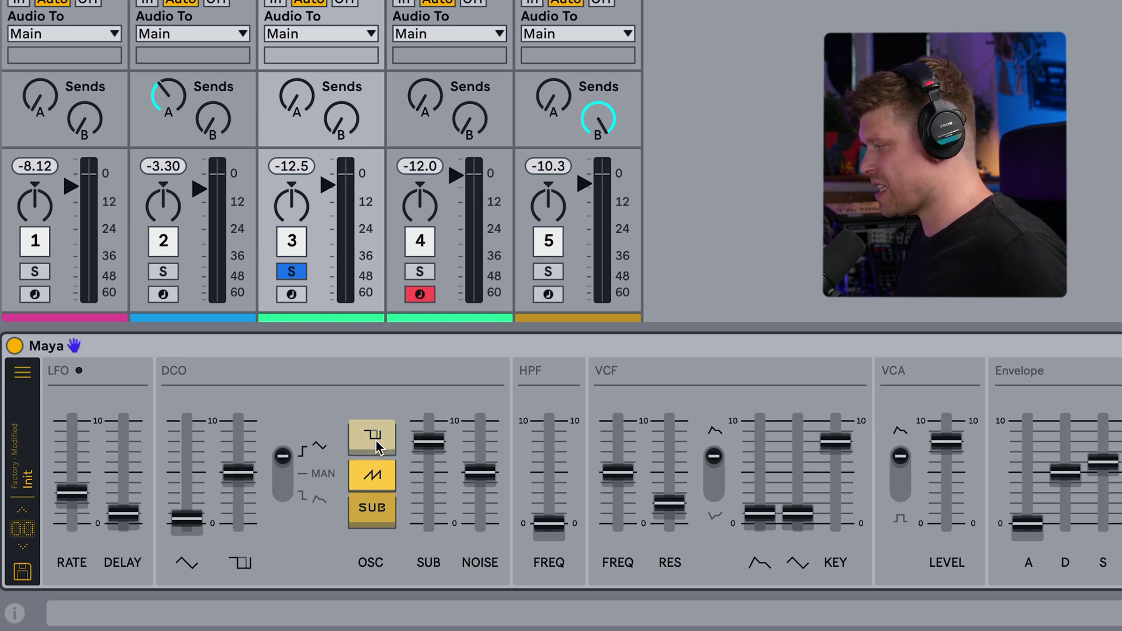
click(378, 447)
click(378, 447)
click(378, 447)
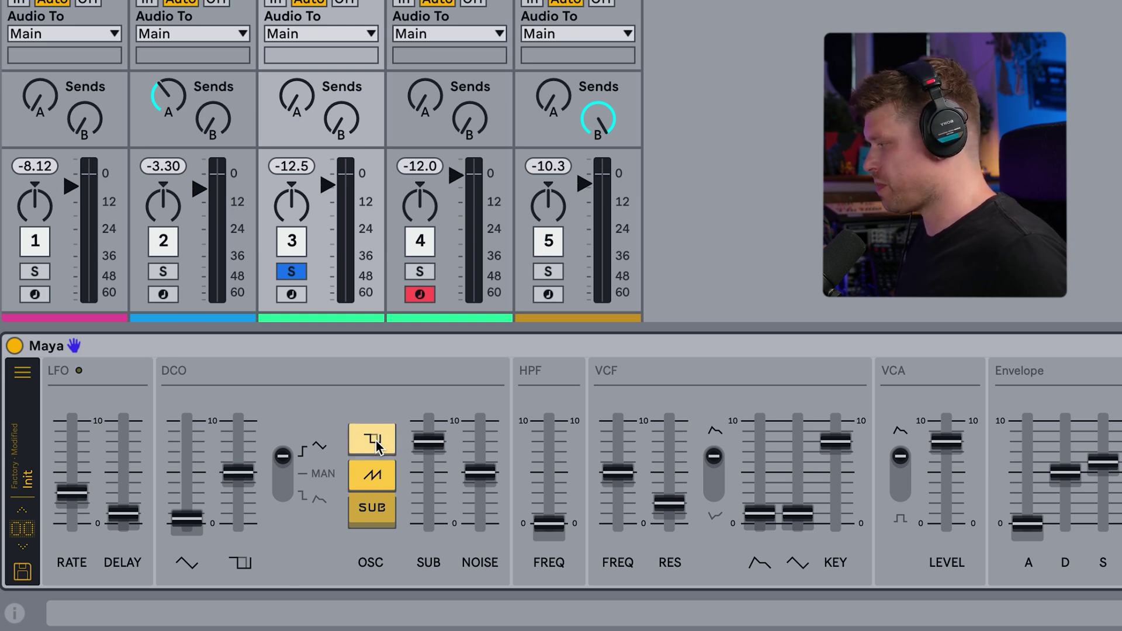
click(378, 447)
click(378, 447)
click(378, 448)
click(378, 447)
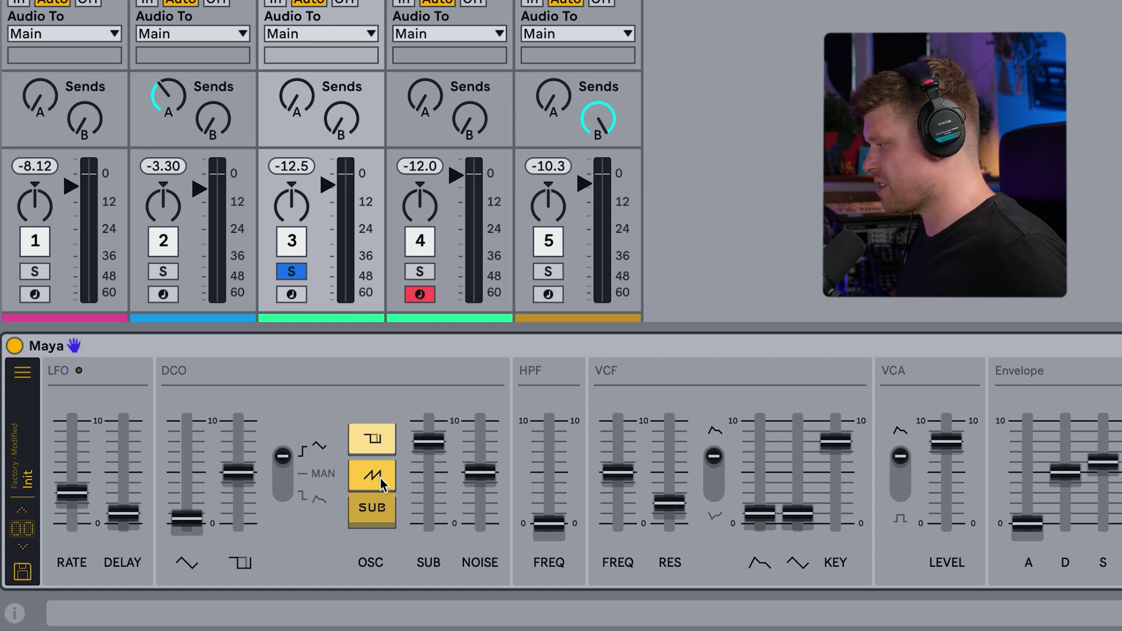
click(382, 486)
click(382, 517)
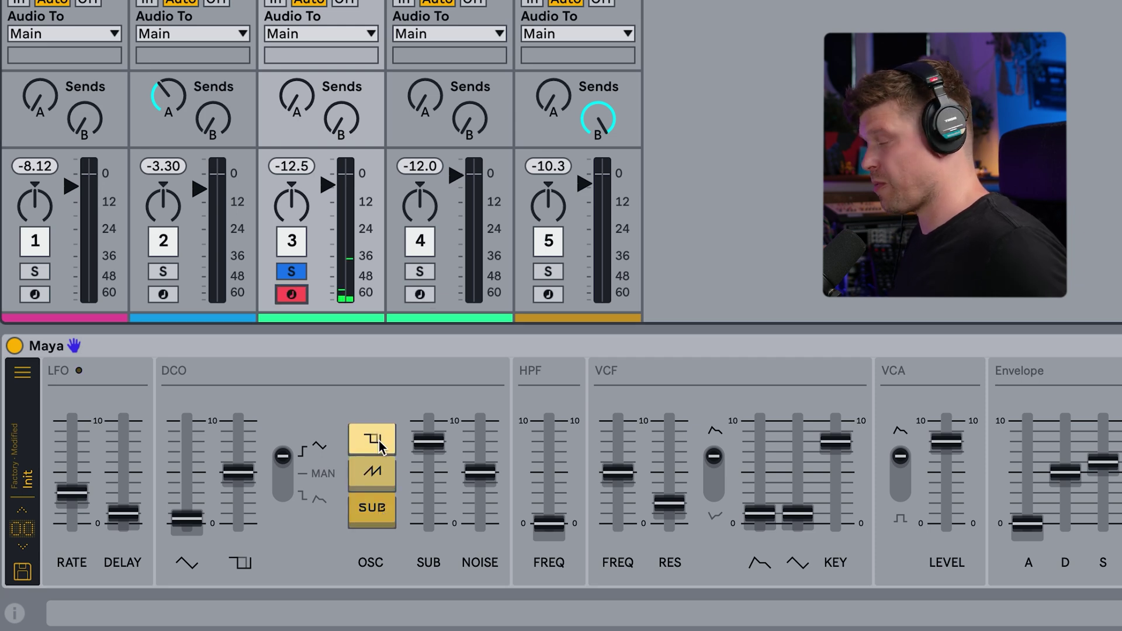
Set pulse-width modulation to about mid, with the PWM source switched to ENV
drag(240, 478, 240, 522)
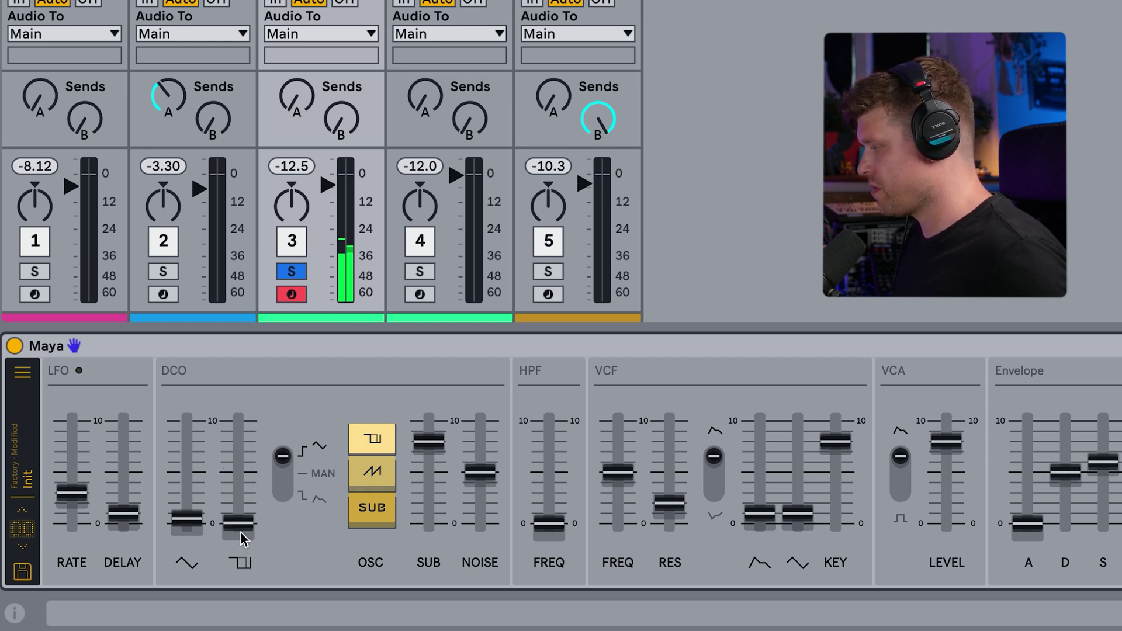
drag(240, 521, 240, 420)
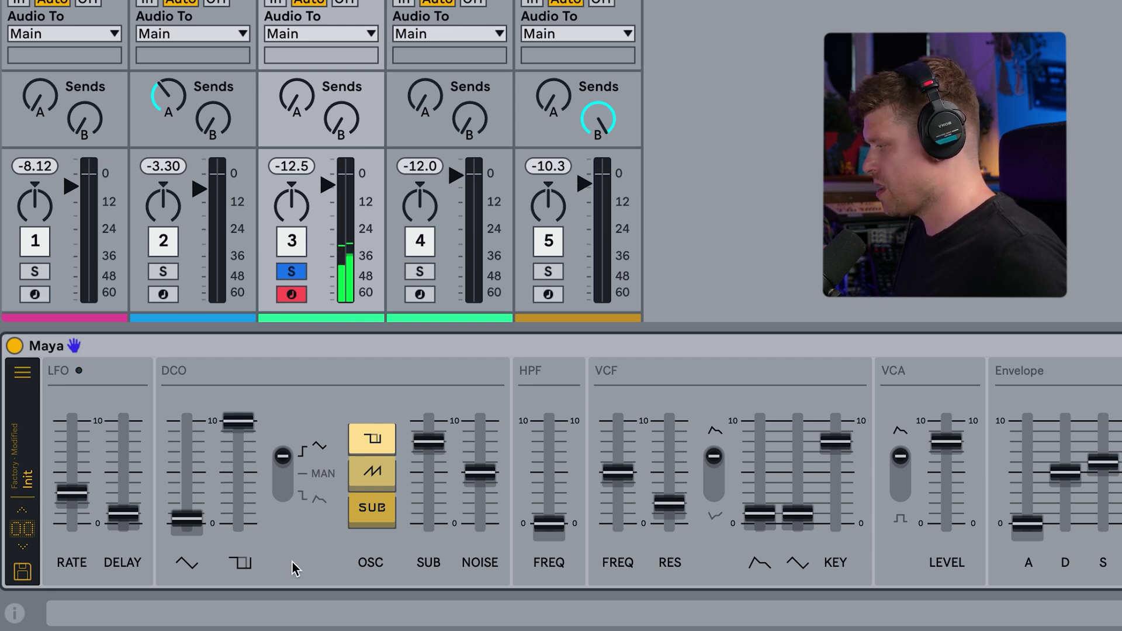
drag(282, 456, 282, 473)
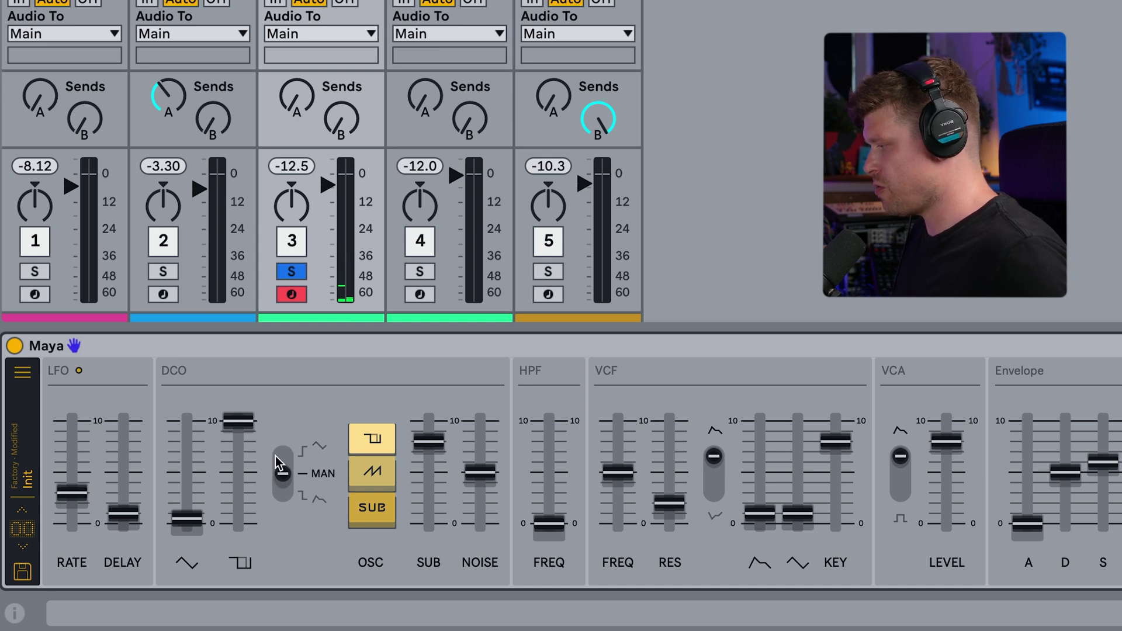
drag(238, 422, 238, 520)
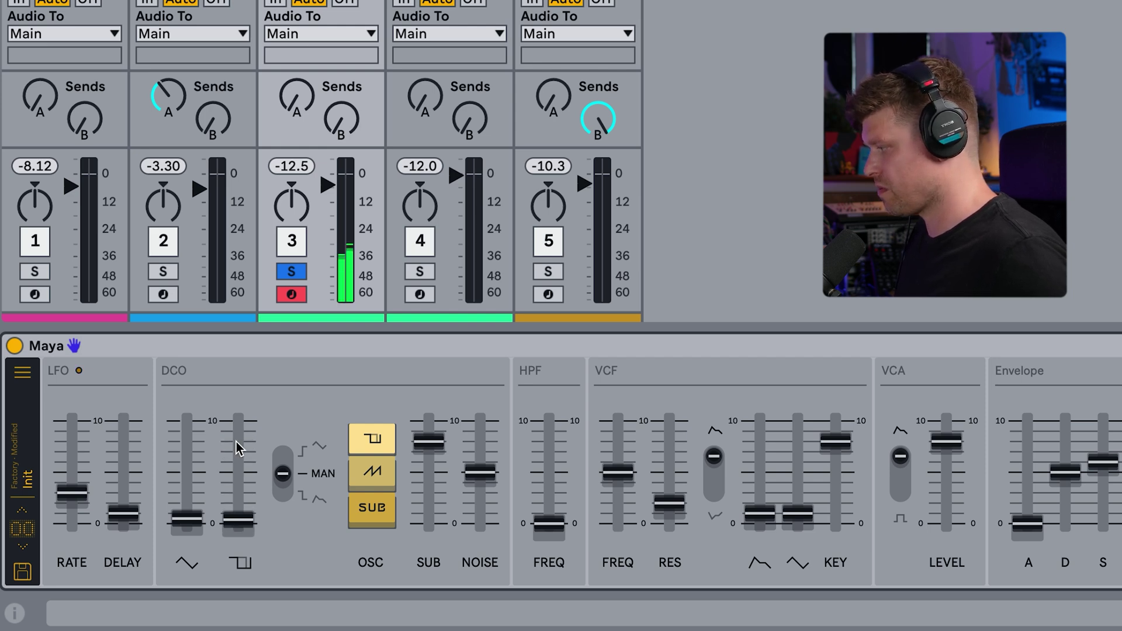
click(289, 480)
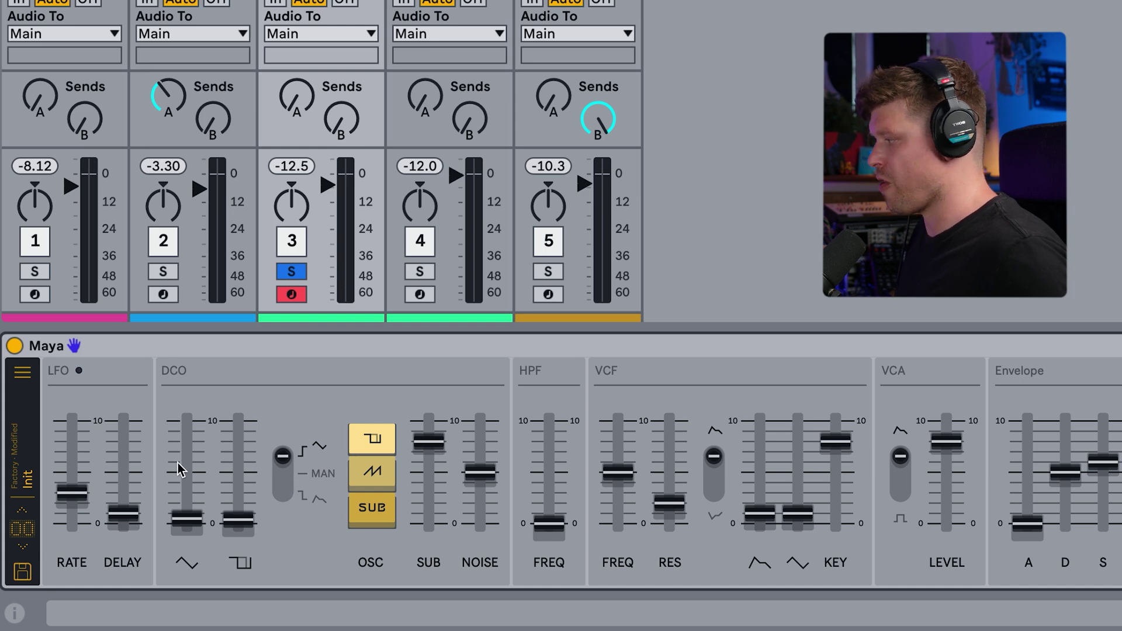
drag(246, 524, 238, 486)
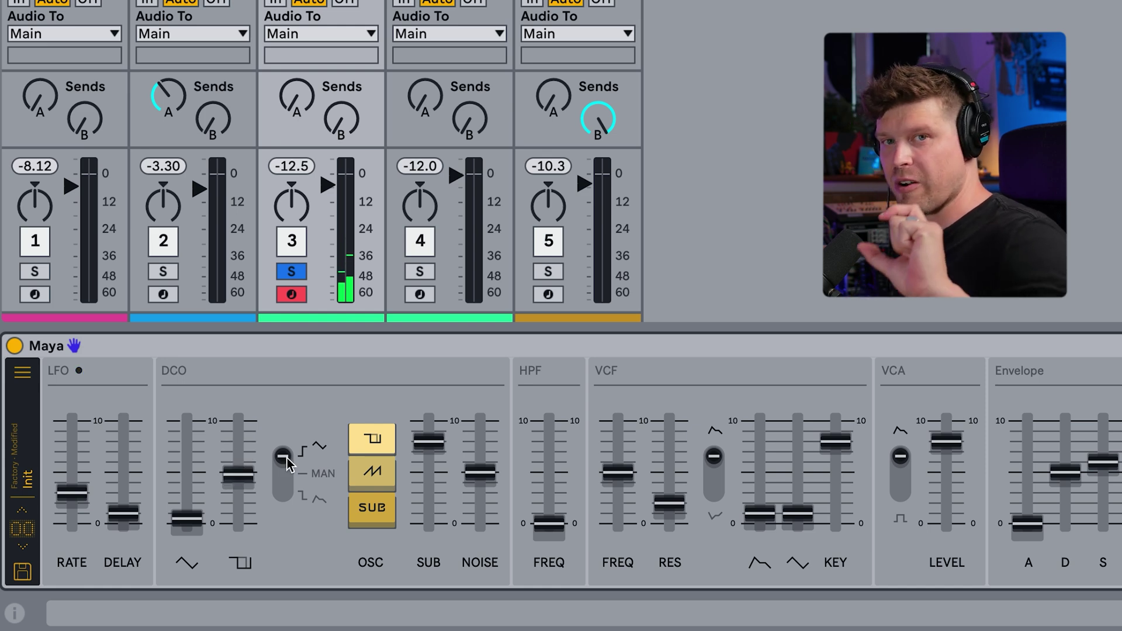
drag(283, 457, 283, 491)
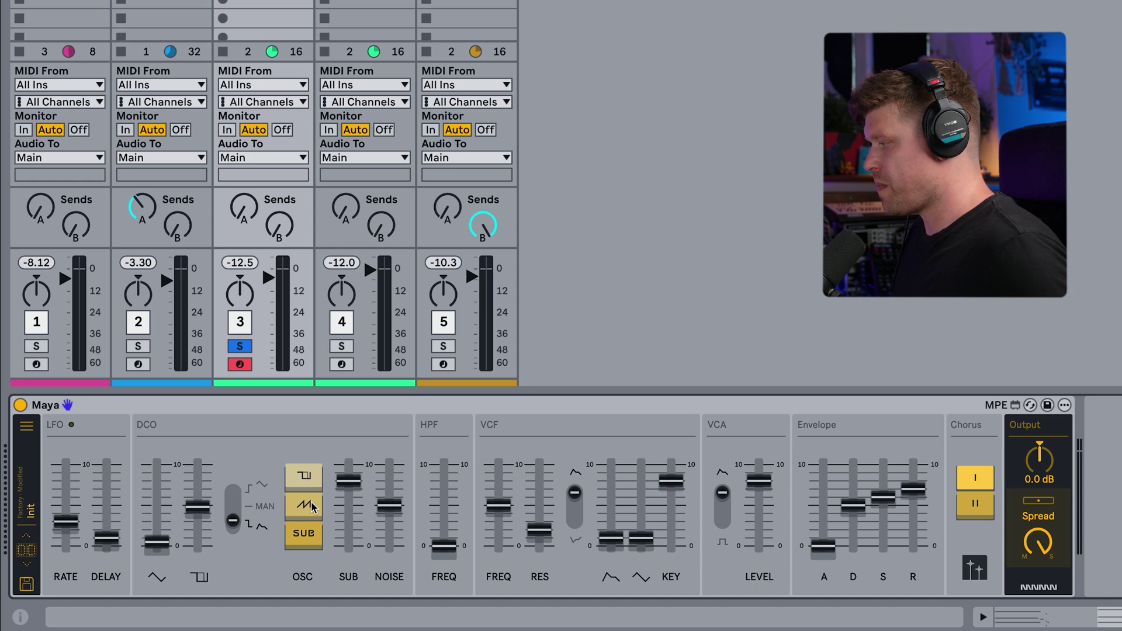
Turn on the saw wave, open the VCF cutoff fully to 10, and raise the sub level
click(304, 506)
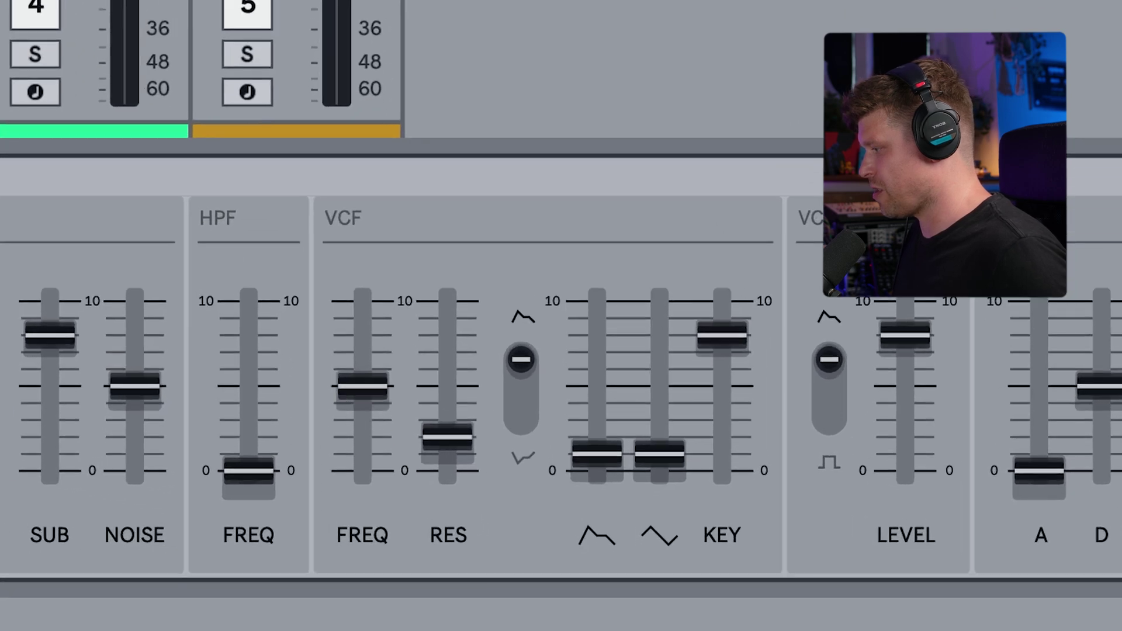
drag(372, 395, 372, 318)
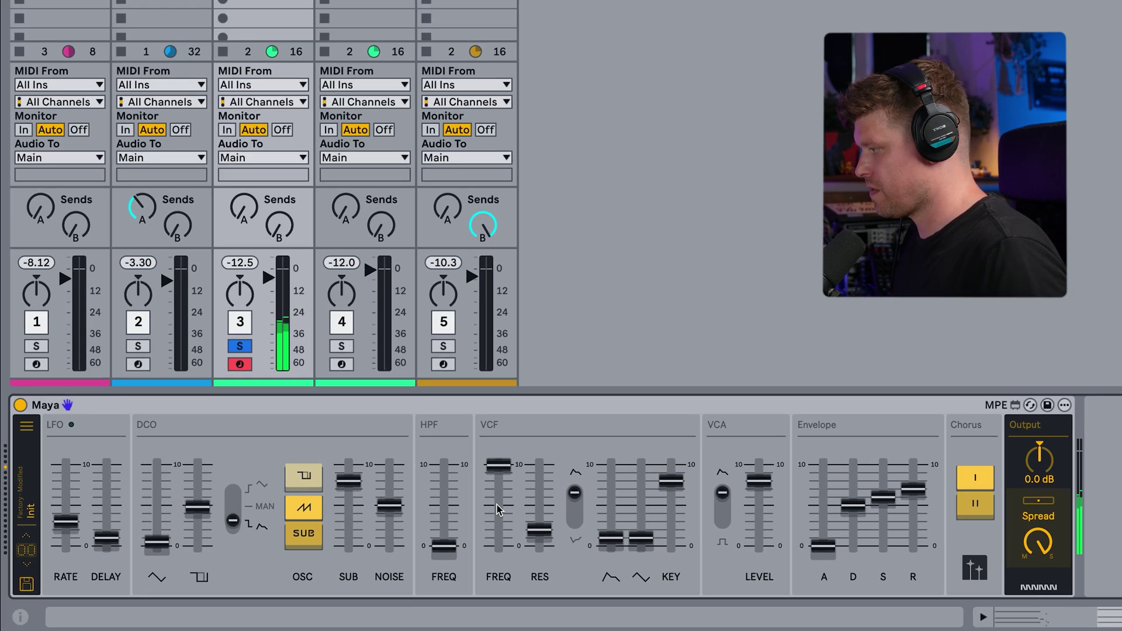
click(305, 543)
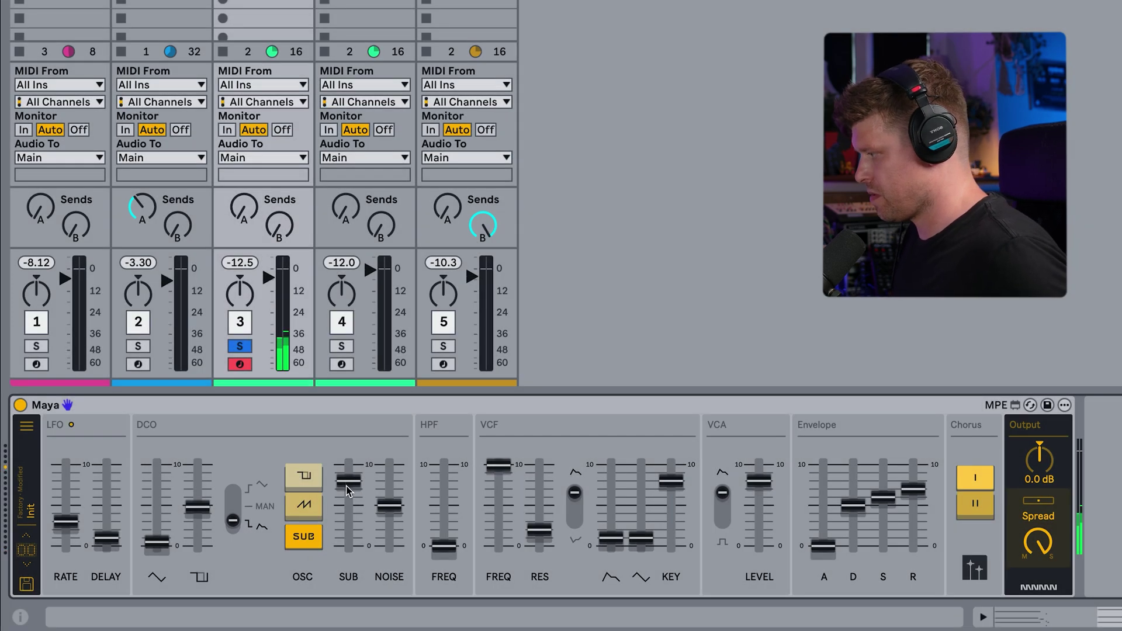
drag(349, 491, 344, 468)
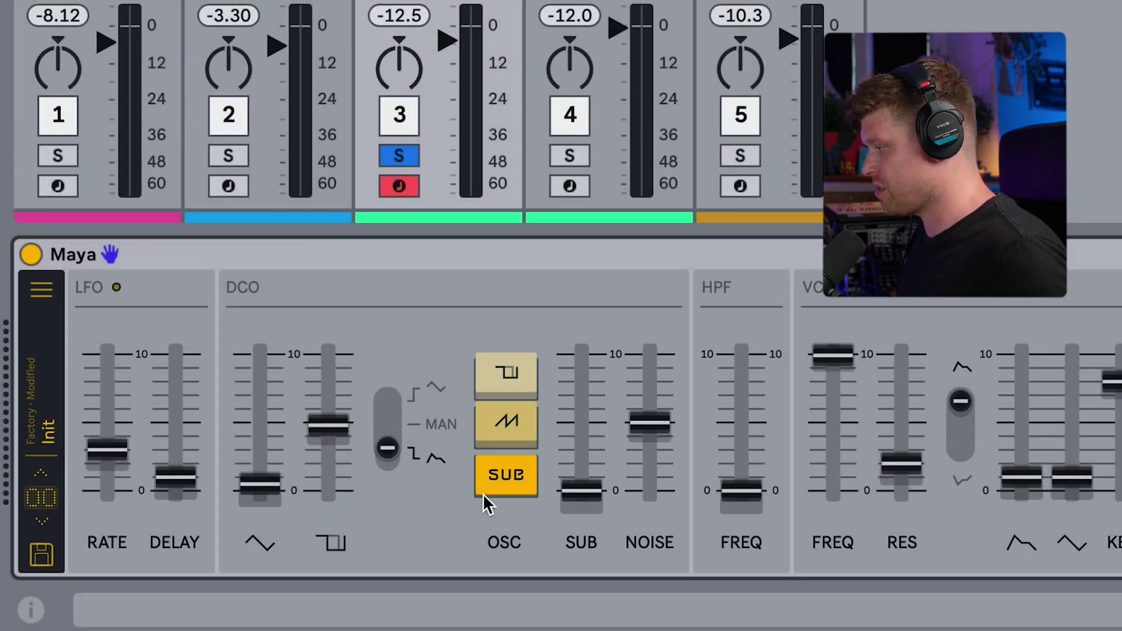
Turn the sub oscillator back on and switch the PWM source to LFO
click(483, 480)
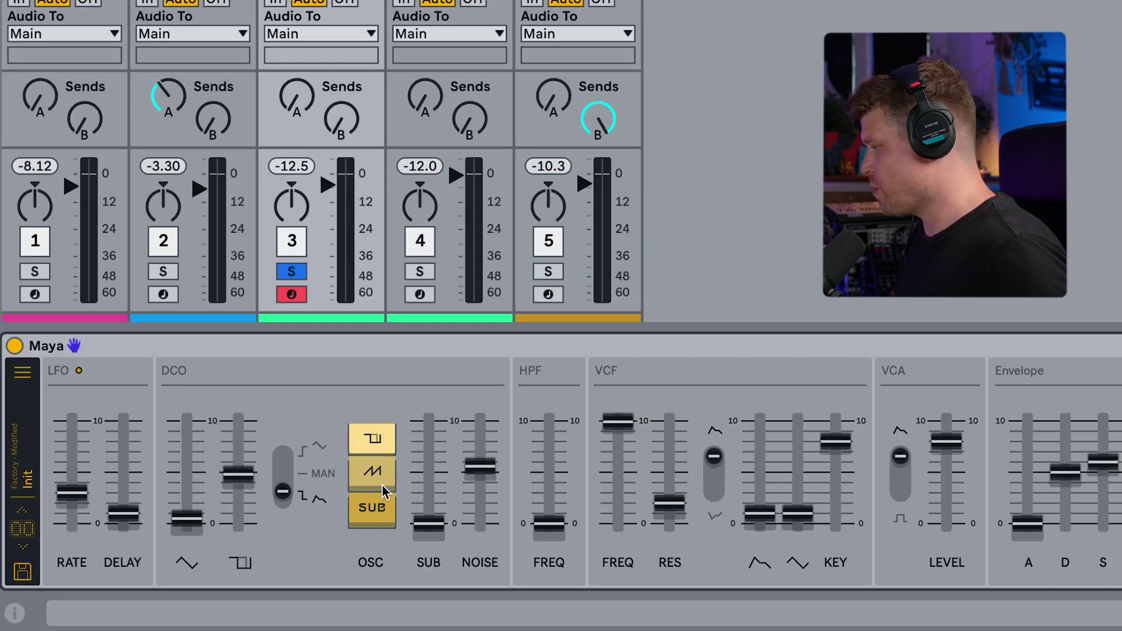
click(523, 476)
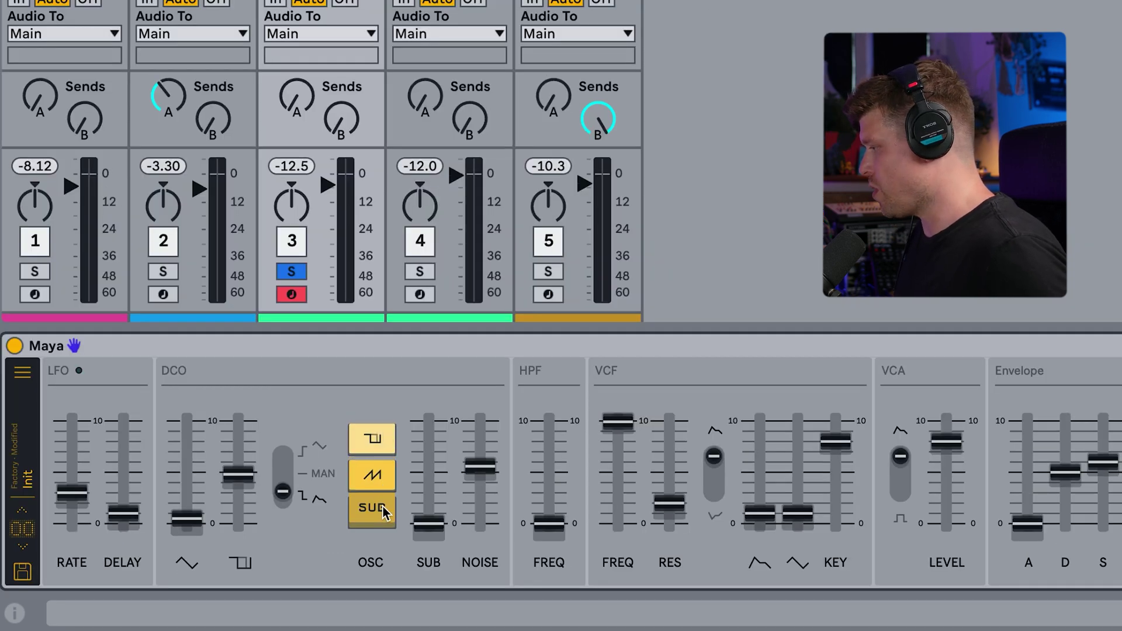
click(358, 514)
click(283, 496)
click(286, 496)
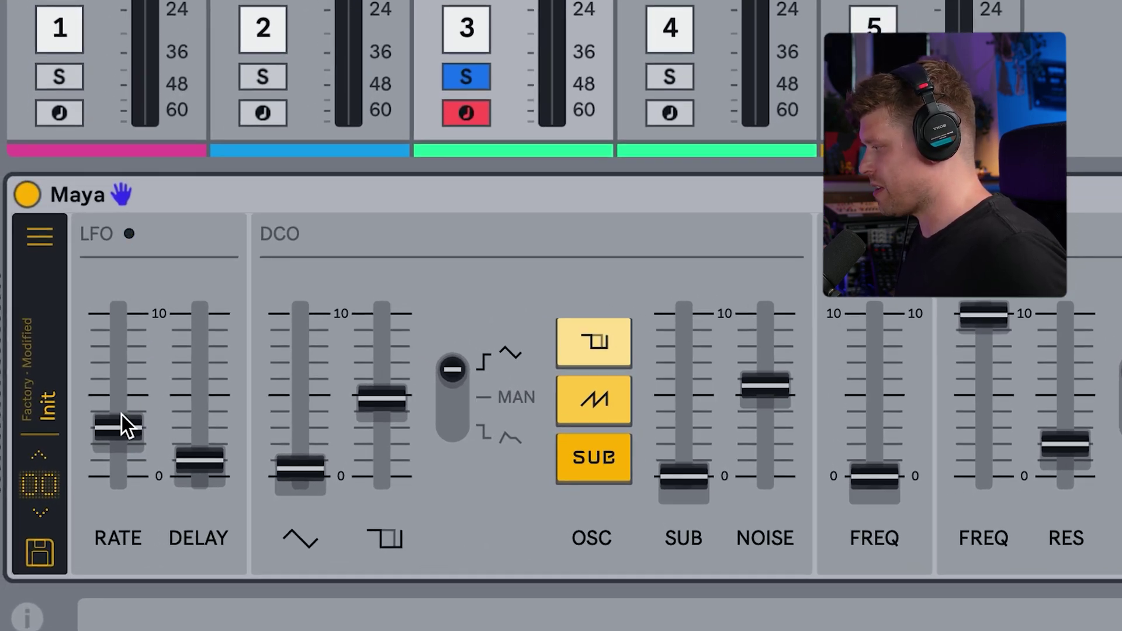
Raise the LFO delay to about 6, leaving the rate near 3
mouse_move(118, 428)
mouse_down()
mouse_move(118, 350)
mouse_move(118, 428)
mouse_up()
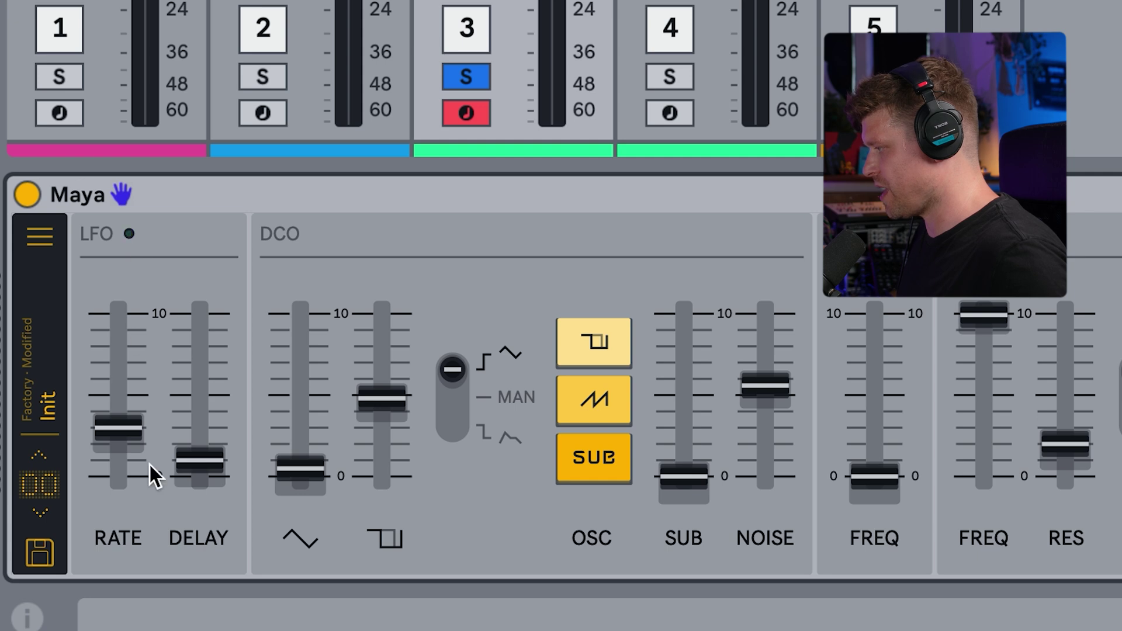
drag(204, 467, 199, 377)
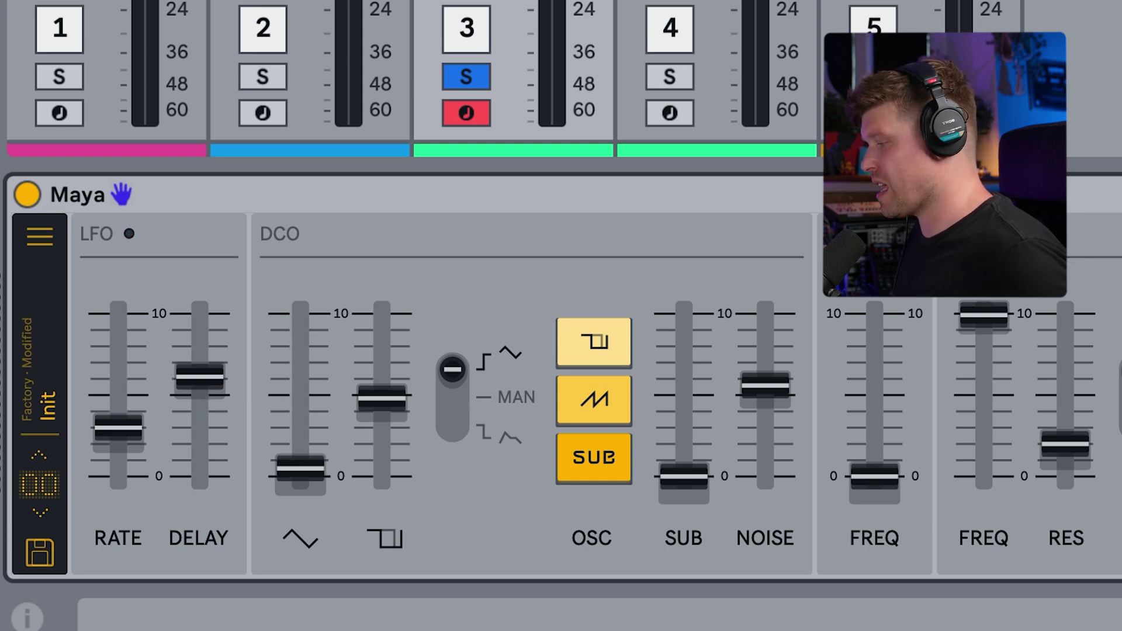
mouse_move(208, 440)
mouse_down()
mouse_move(208, 468)
mouse_move(208, 440)
mouse_up()
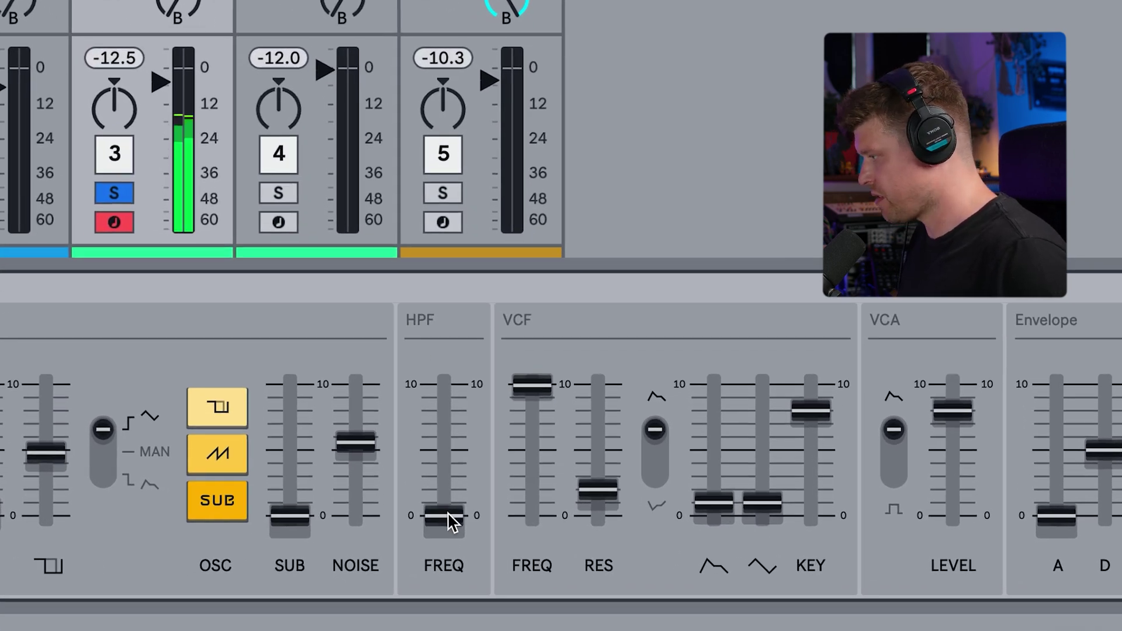
Sweep the high-pass, cutoff and resonance to hear the filter, then close the cutoff
mouse_move(448, 518)
mouse_down()
mouse_move(448, 381)
mouse_move(450, 522)
mouse_up()
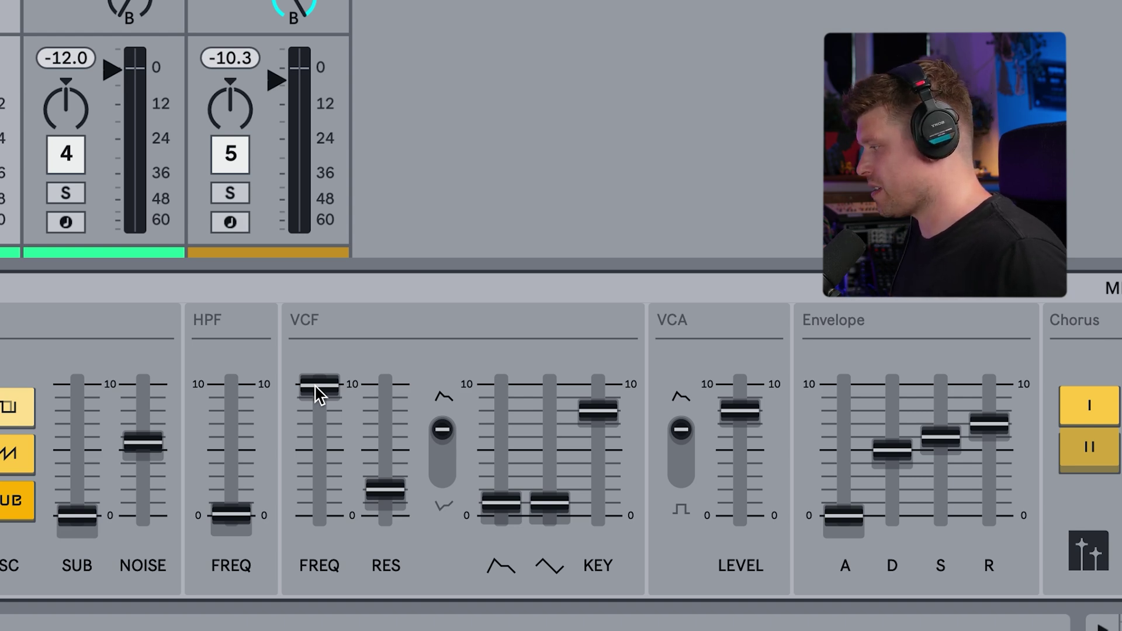
mouse_move(318, 394)
mouse_down()
mouse_move(319, 501)
mouse_move(318, 390)
mouse_up()
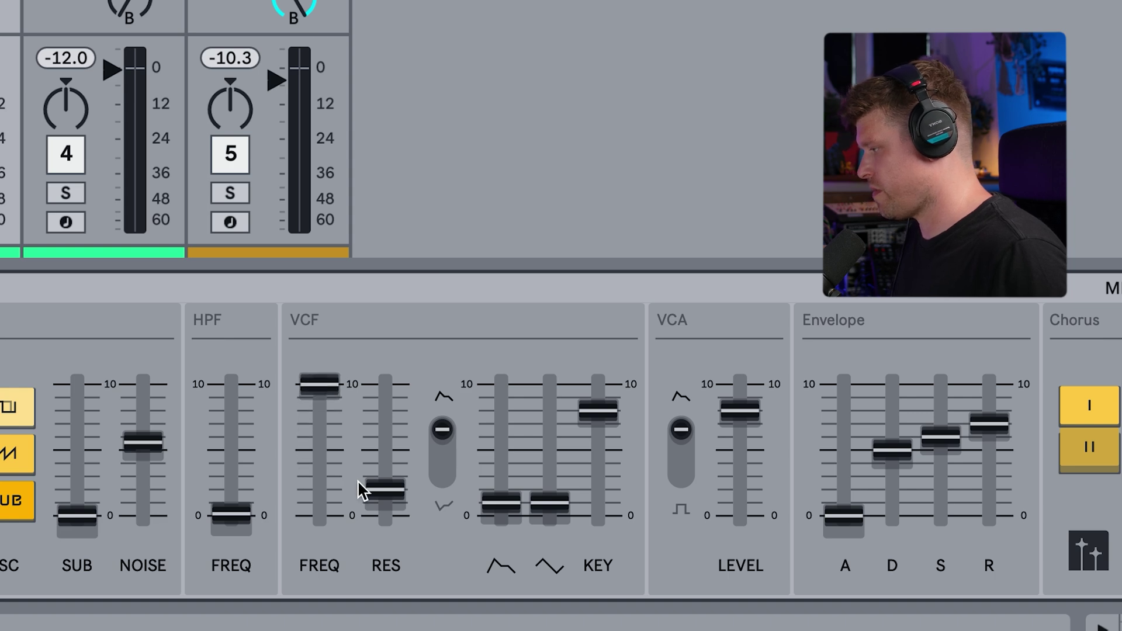
drag(385, 489, 386, 384)
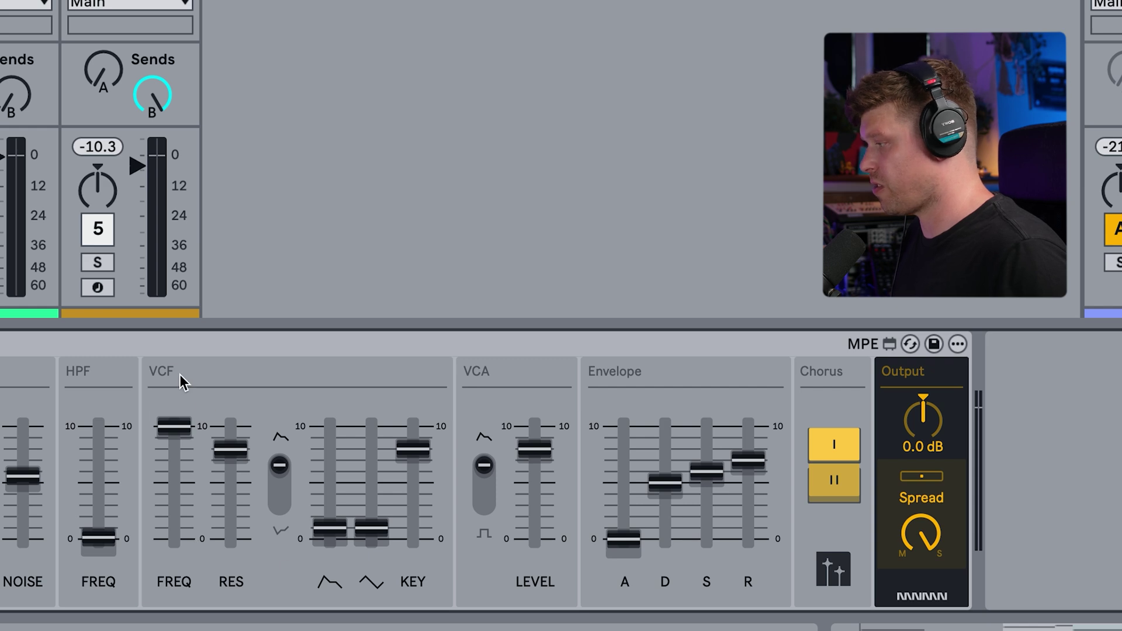
drag(175, 427, 175, 529)
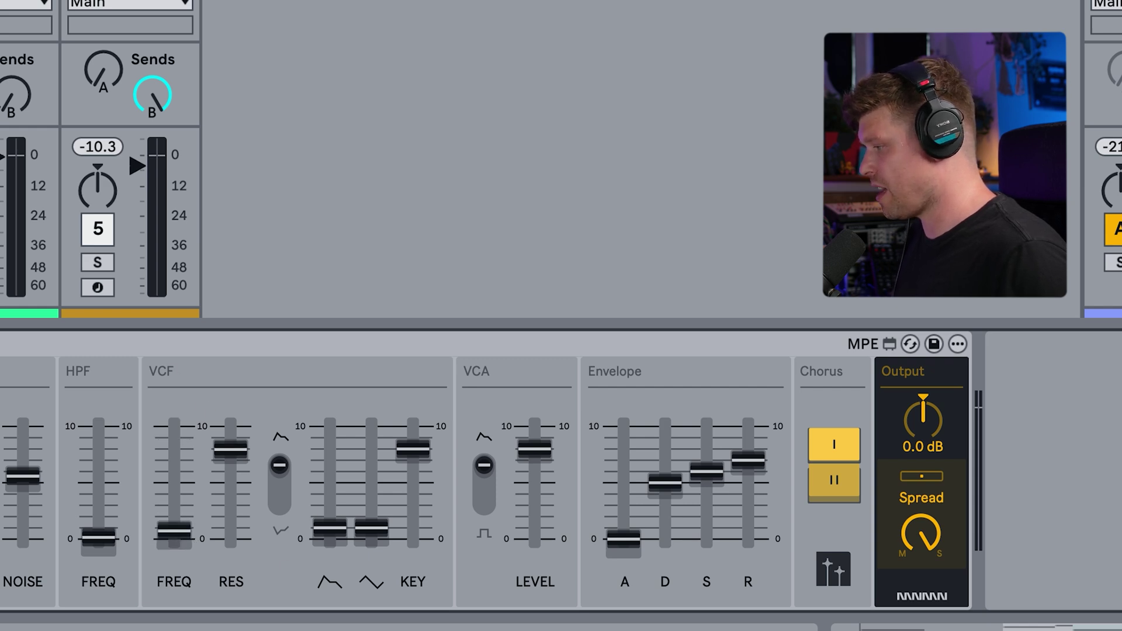
Reshape the envelope with a little attack, more decay, zero release and mid sustain
drag(625, 542, 625, 529)
drag(669, 492, 707, 531)
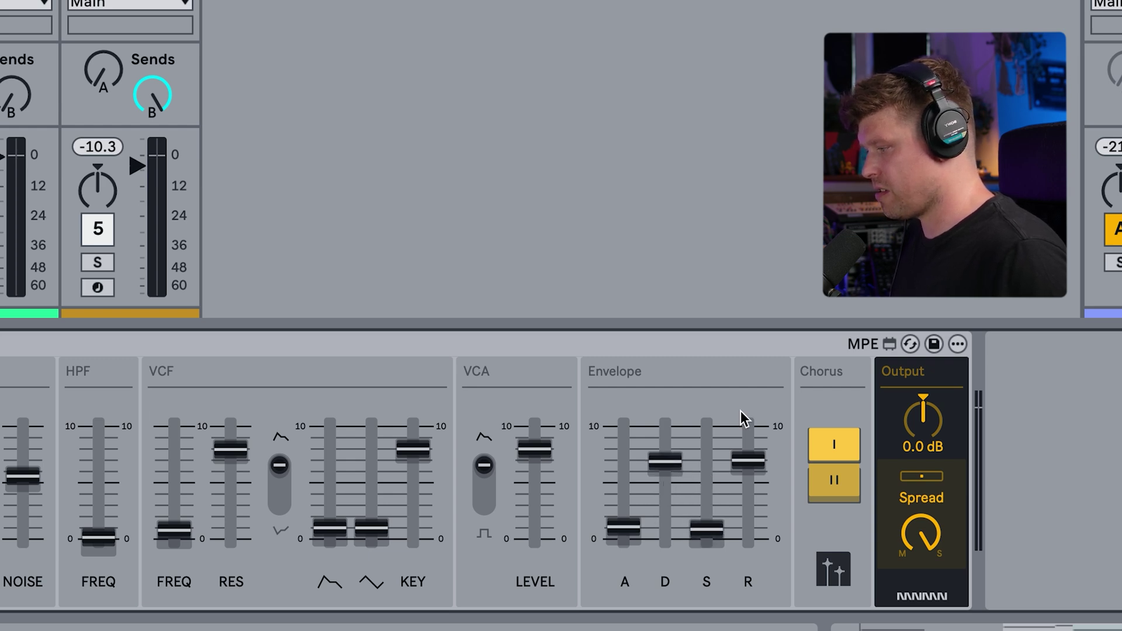
drag(748, 460, 707, 498)
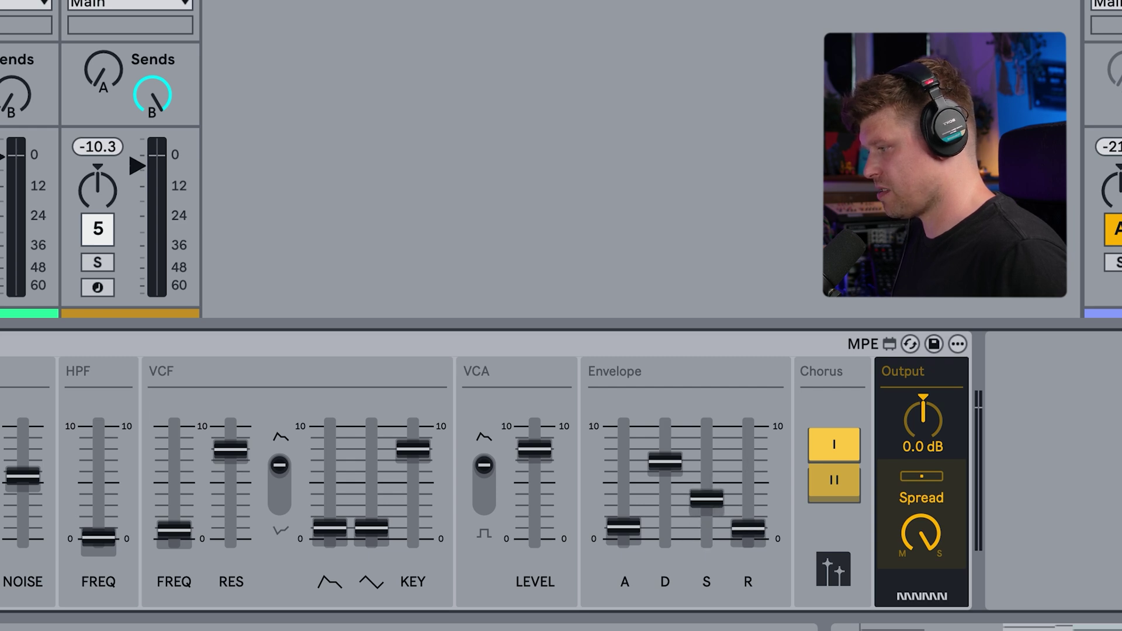
drag(751, 529, 751, 519)
Set VCF cutoff to about 4 with a small envelope amount, and attack back to zero
drag(176, 532, 176, 536)
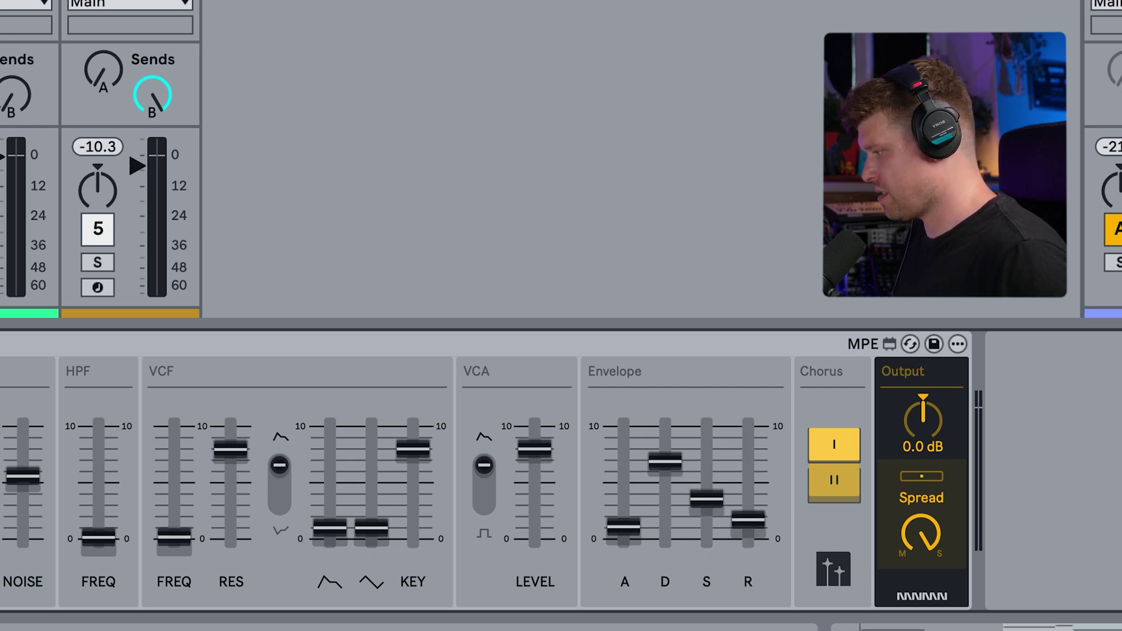
drag(331, 529, 331, 427)
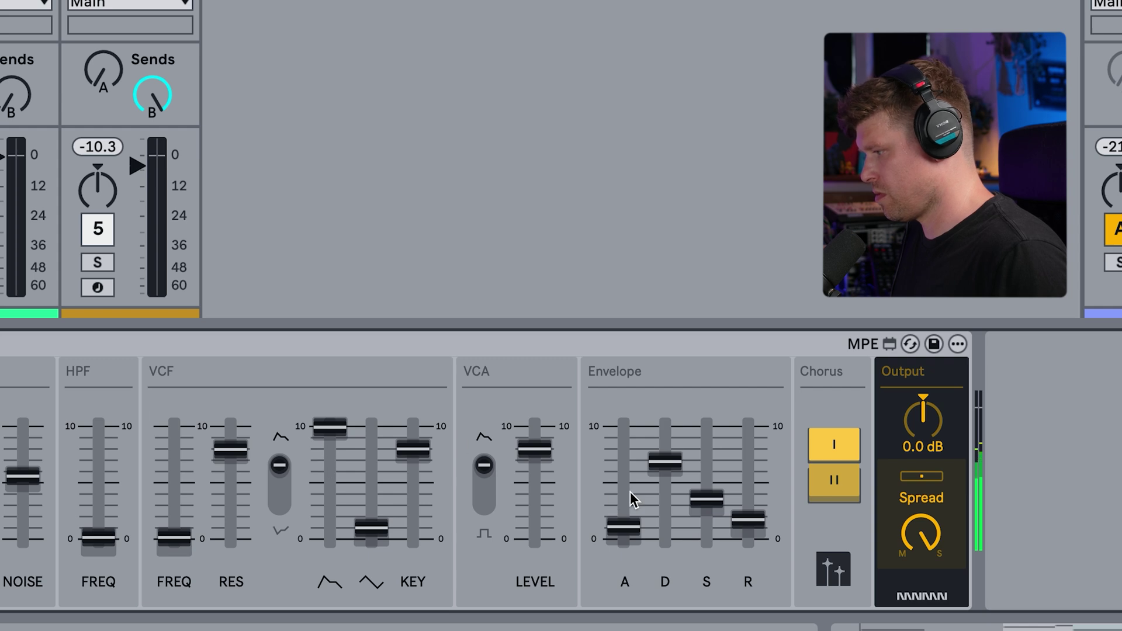
drag(665, 463, 624, 430)
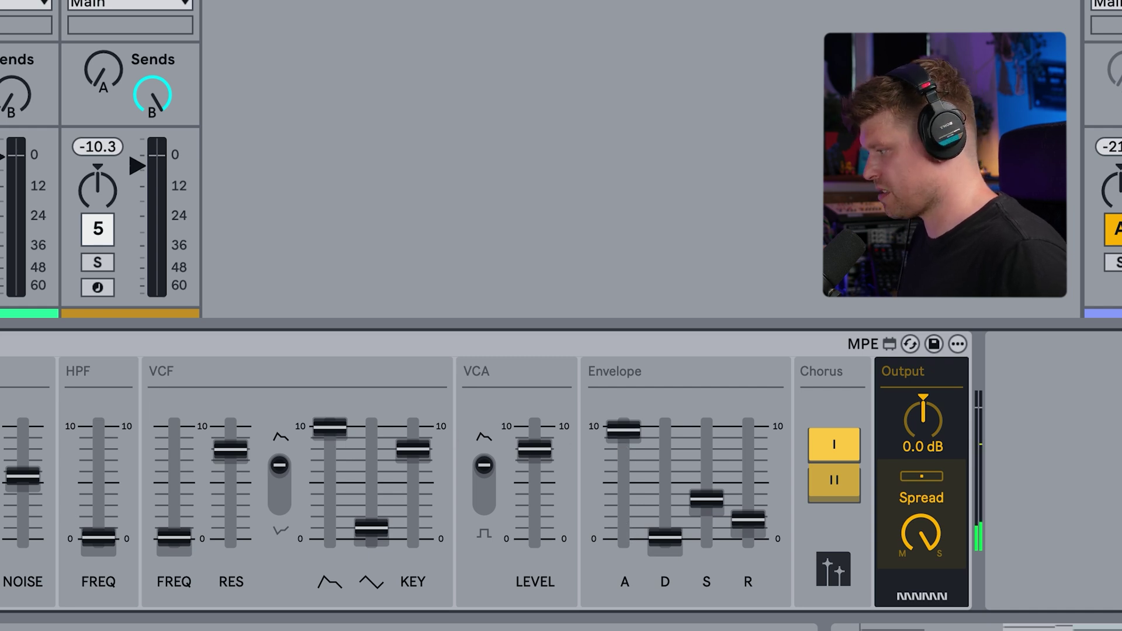
drag(330, 427, 329, 536)
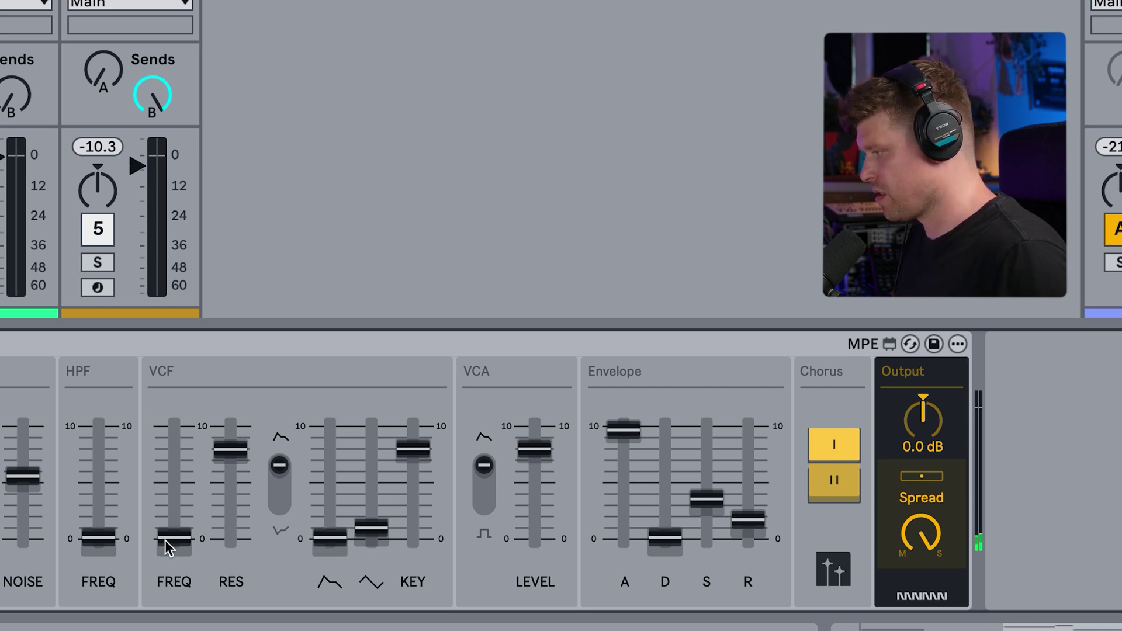
drag(169, 535, 170, 487)
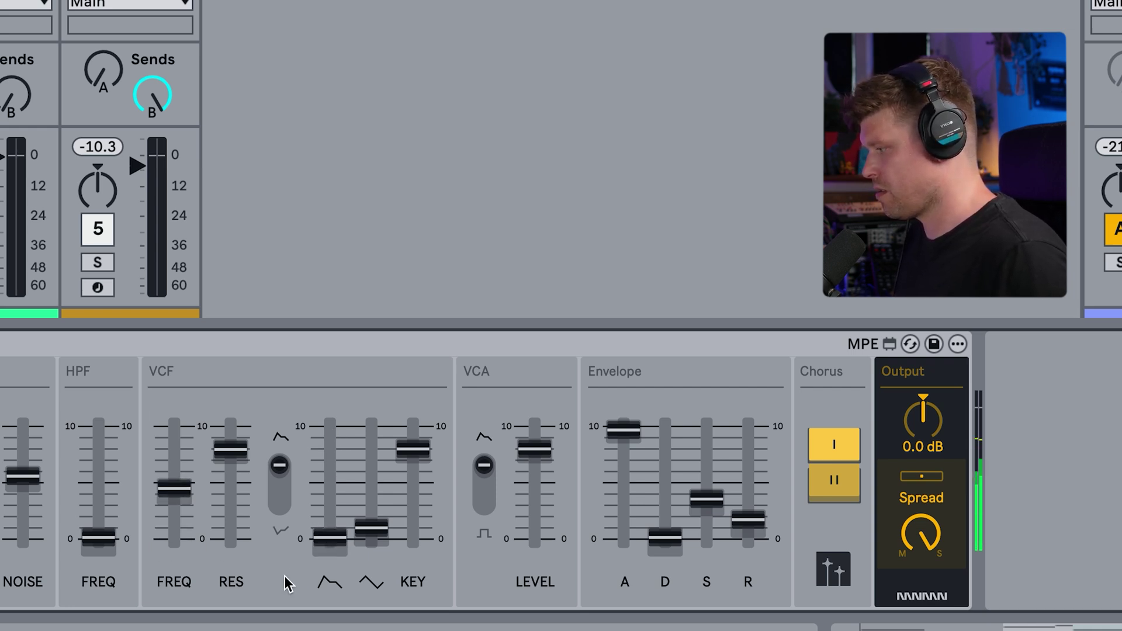
drag(330, 536, 330, 502)
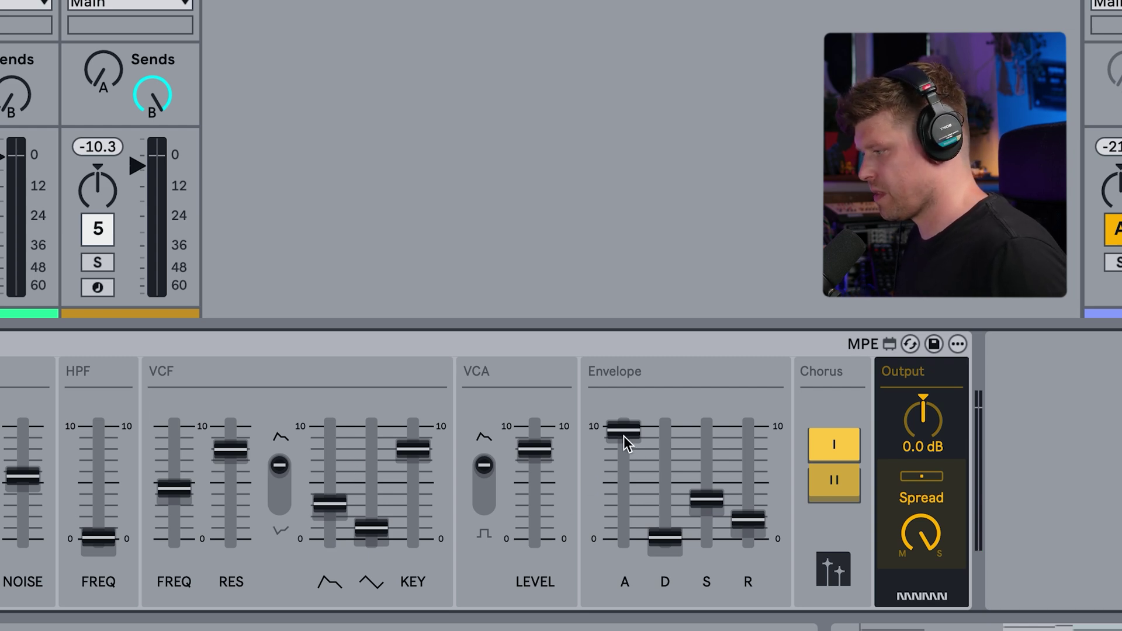
drag(624, 429, 624, 538)
scroll(678, 532, up, 10)
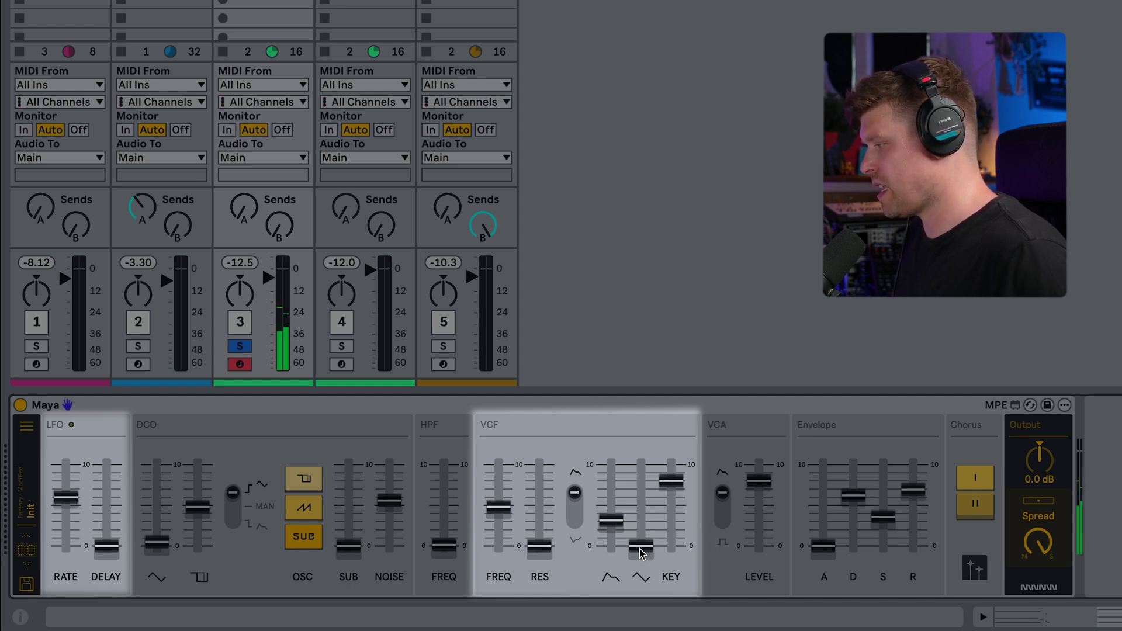
Raise the VCF LFO amount, return key tracking to 0, lengthen release, restore normal polarity
drag(642, 553, 642, 491)
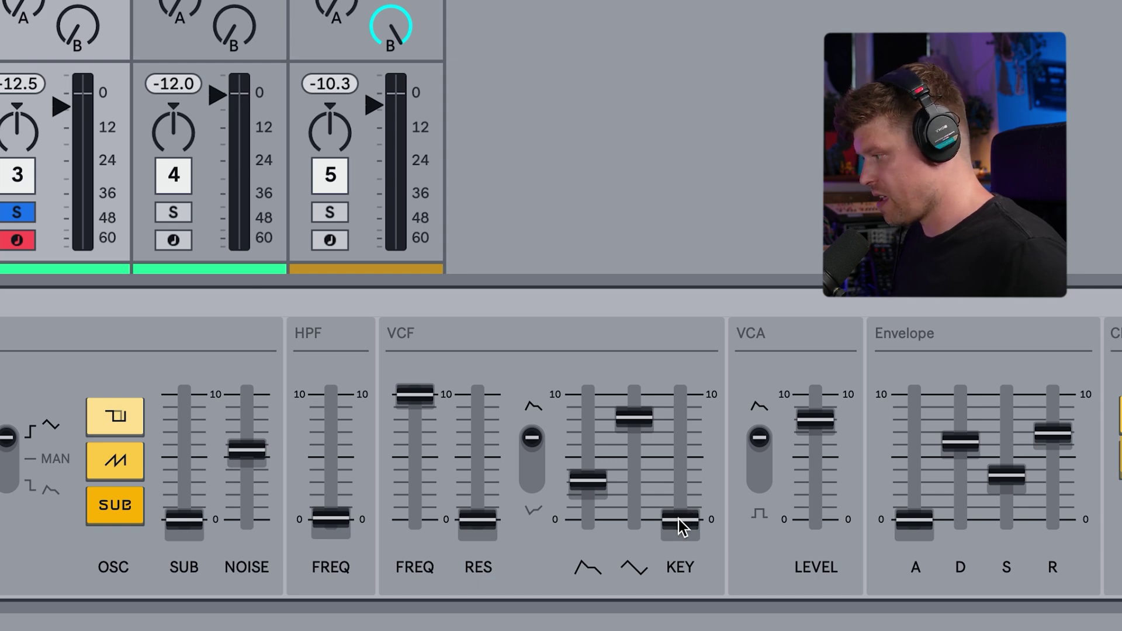
drag(681, 519, 681, 395)
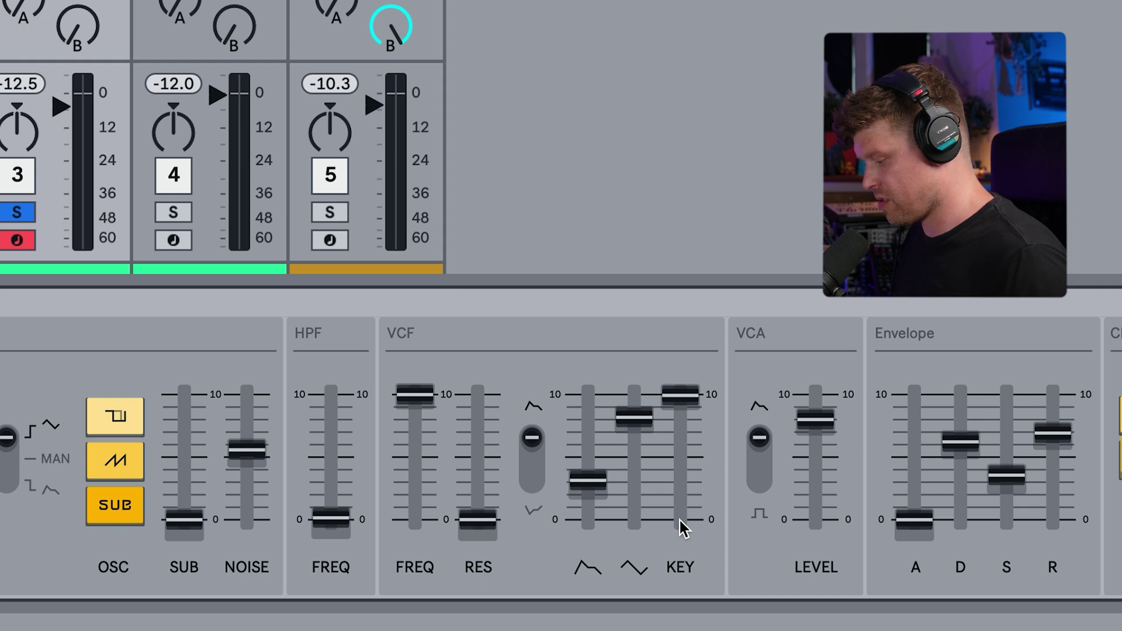
drag(689, 404, 689, 469)
drag(693, 412, 692, 471)
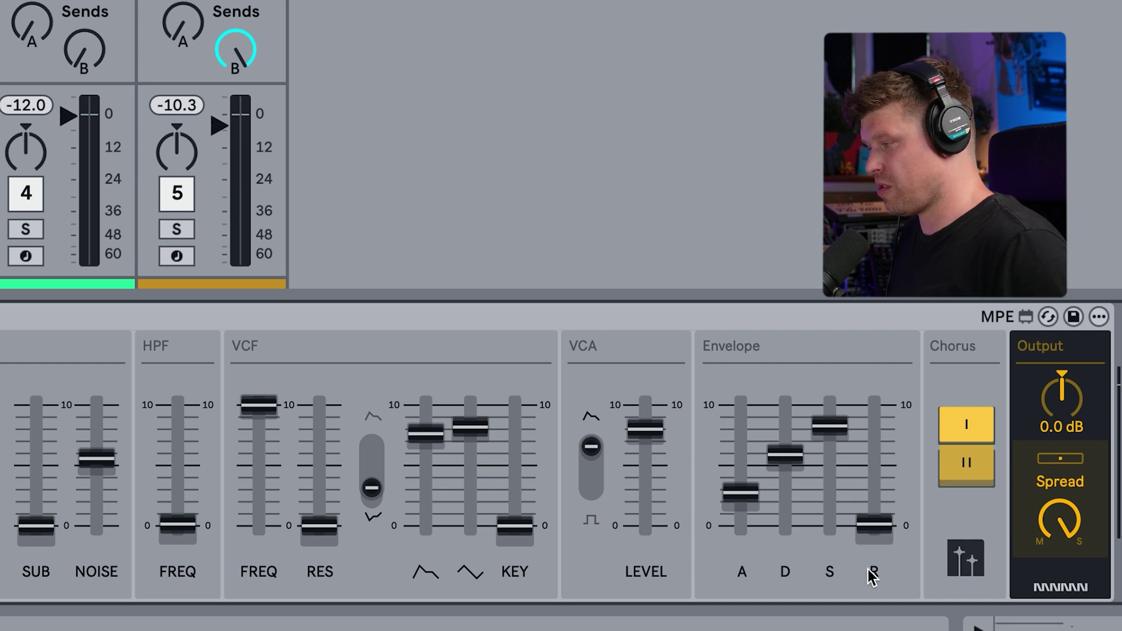
drag(881, 535, 882, 496)
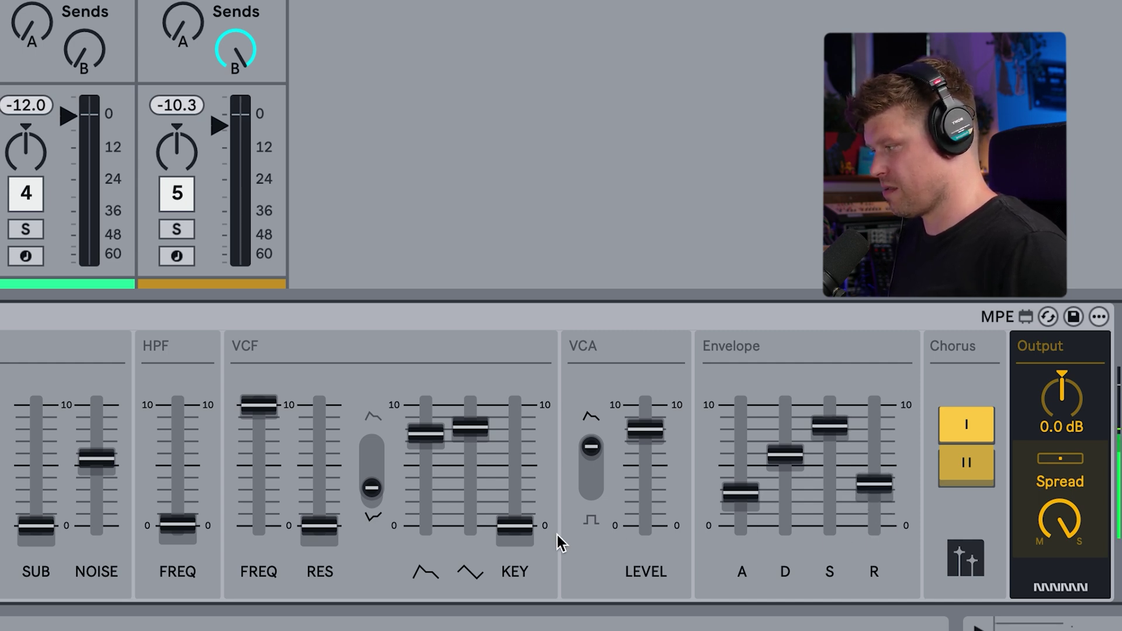
click(373, 494)
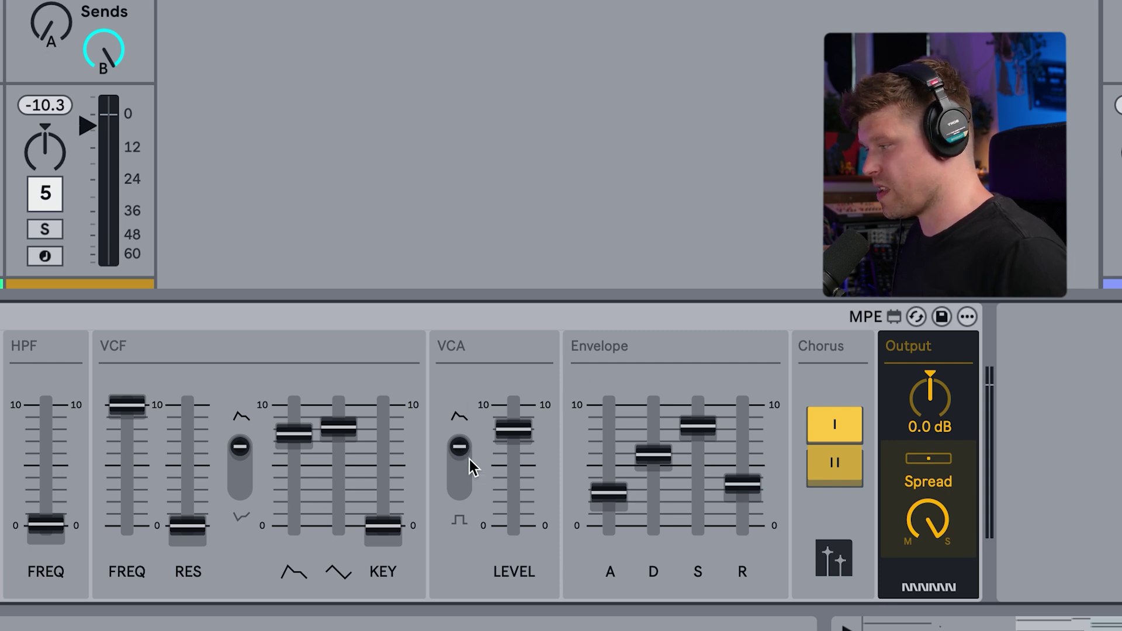
Keep the VCA in envelope mode at level 10, then lower sustain to ~3 and release ~5
click(462, 452)
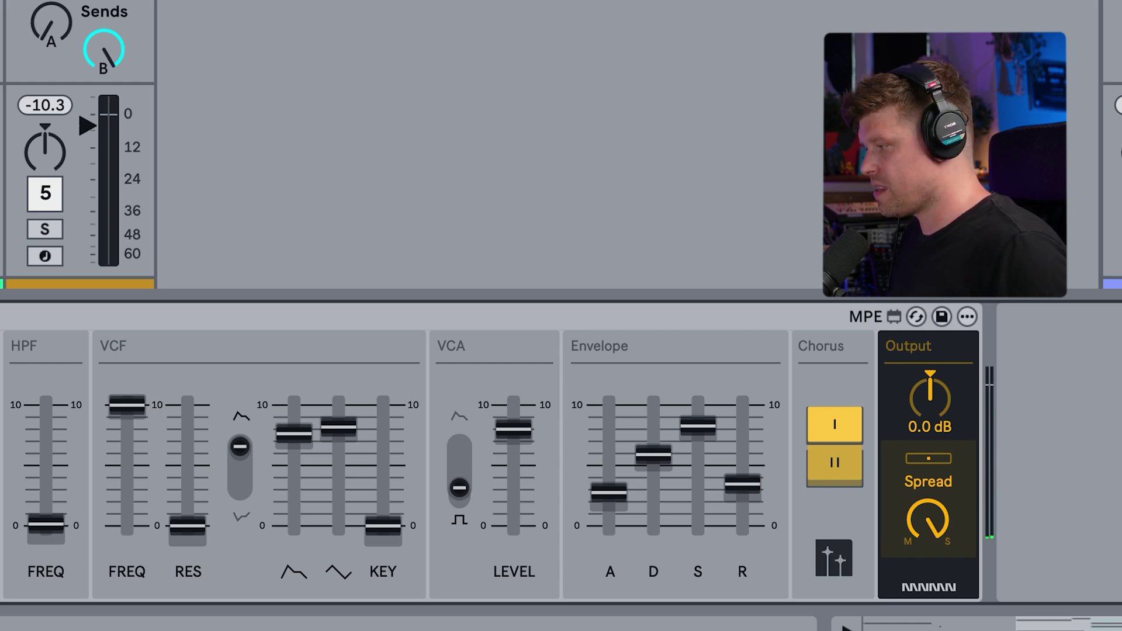
click(462, 489)
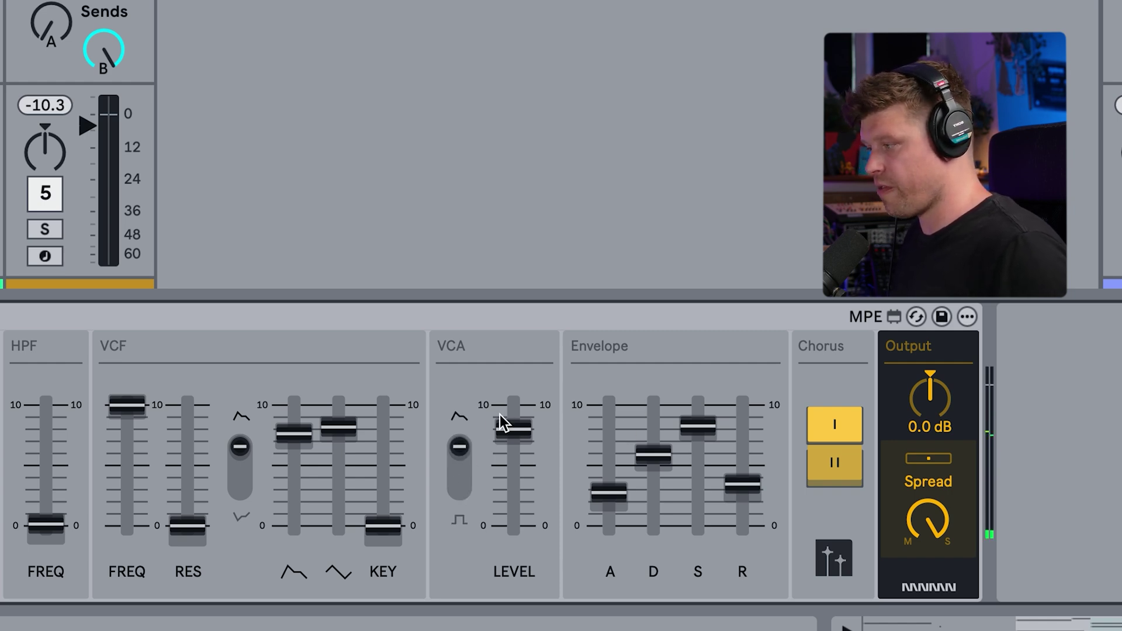
mouse_move(517, 432)
mouse_down()
mouse_move(516, 479)
mouse_move(514, 454)
mouse_up()
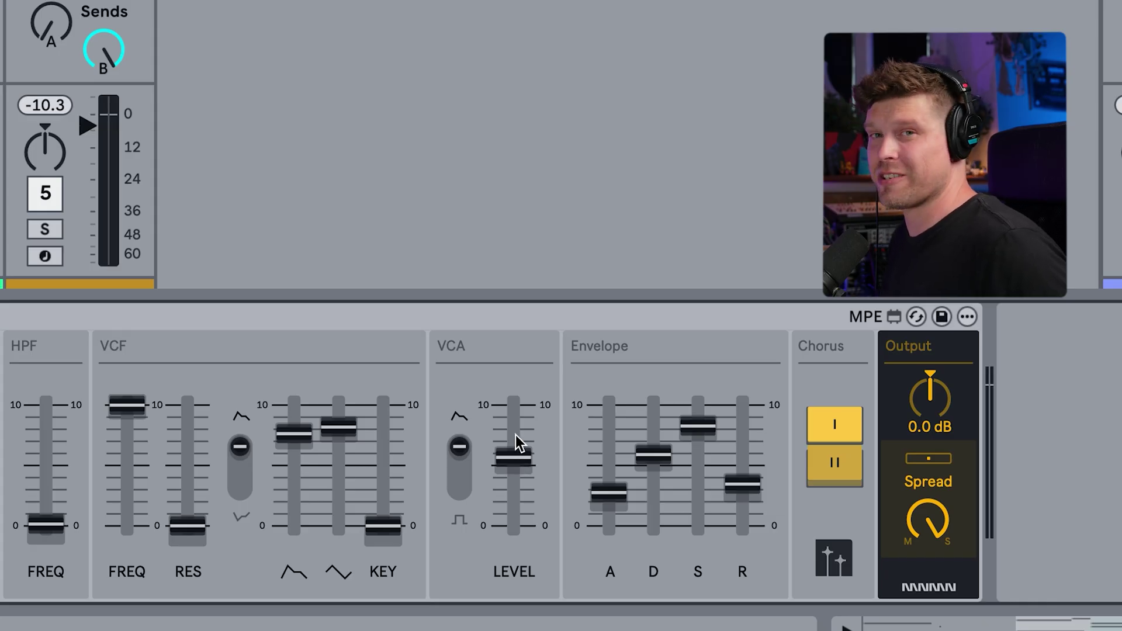
drag(515, 462, 514, 409)
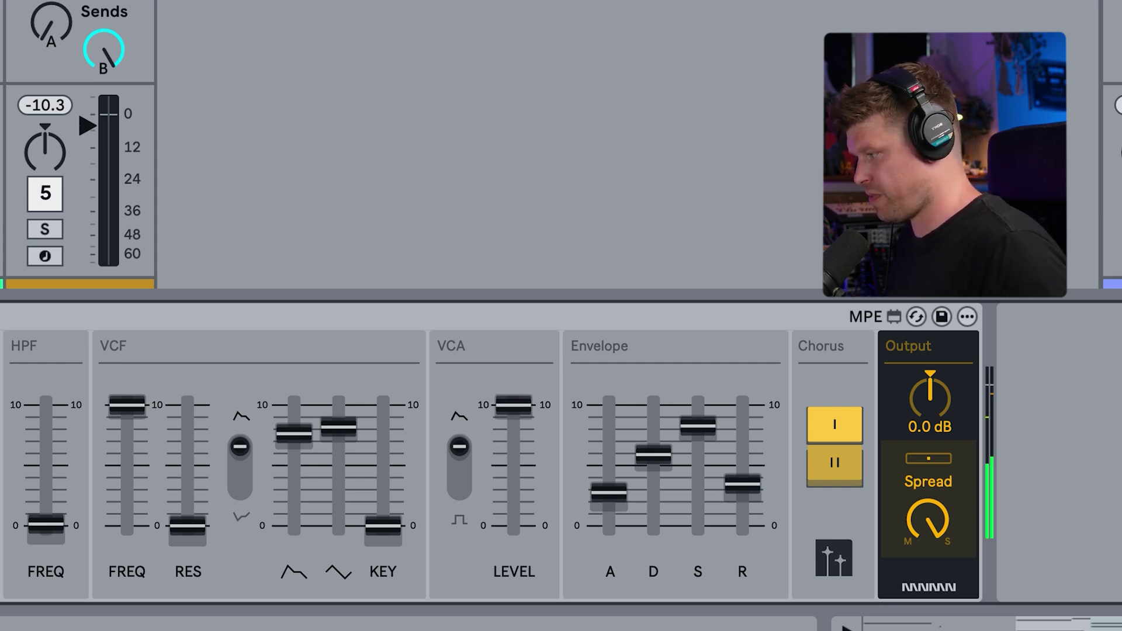
drag(514, 405, 514, 453)
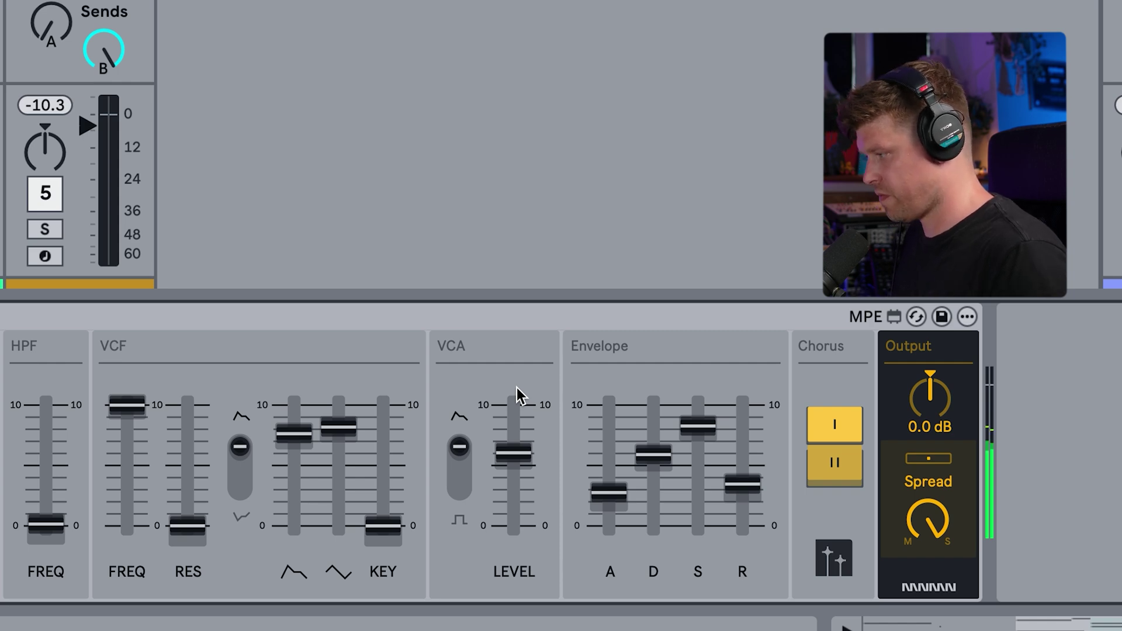
double_click(517, 395)
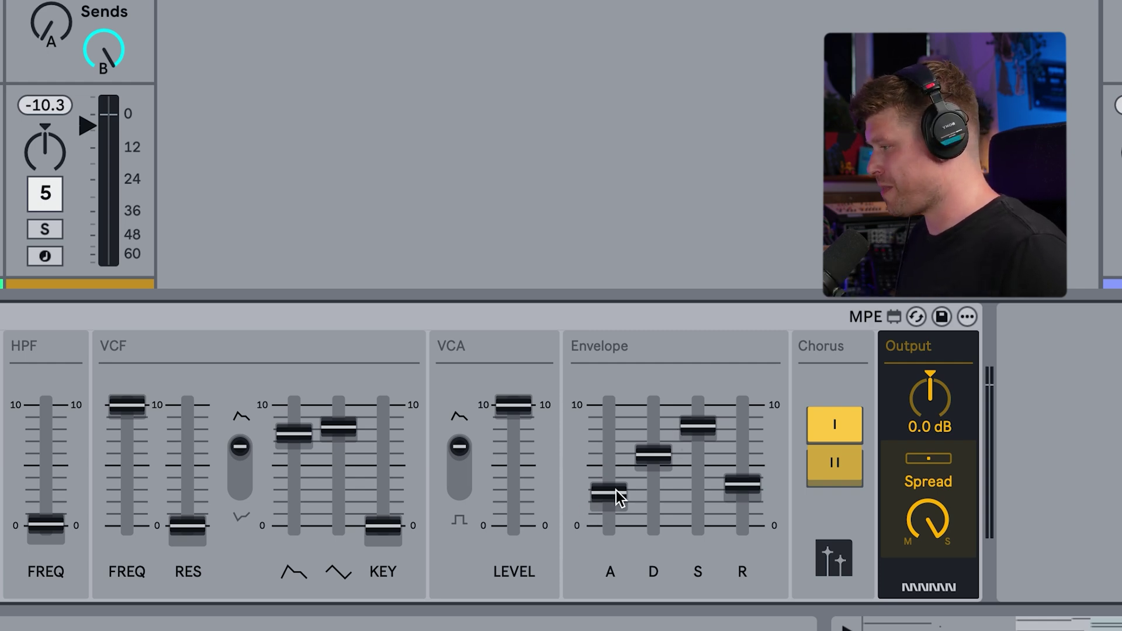
mouse_move(620, 499)
mouse_down()
mouse_move(618, 458)
mouse_move(618, 500)
mouse_up()
drag(707, 426, 743, 463)
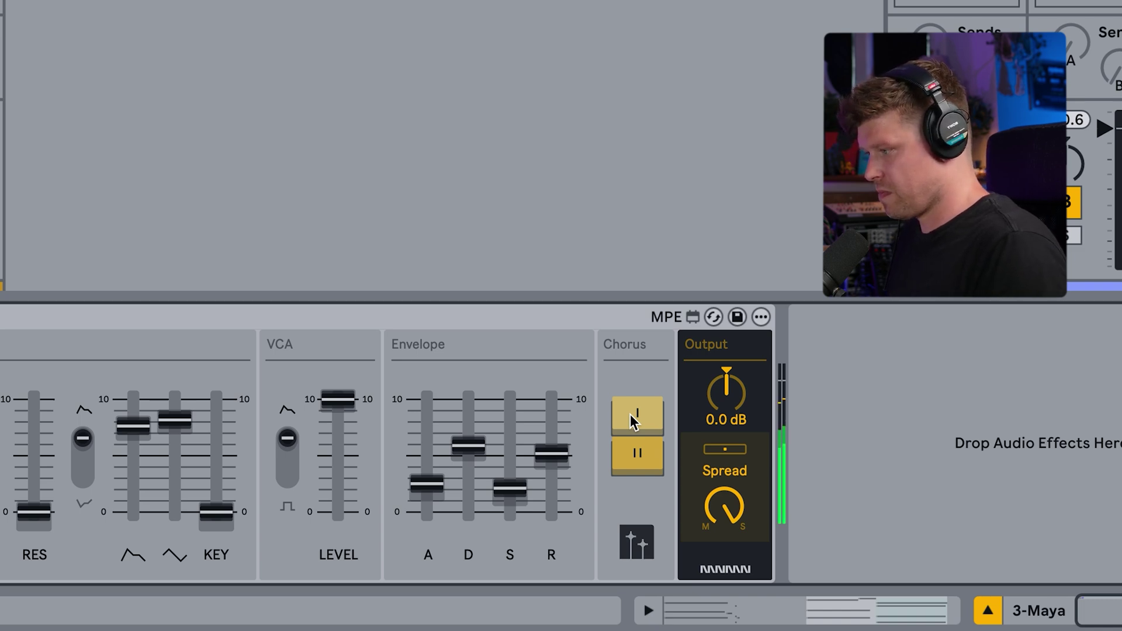
Enable chorus mode II and switch chorus I off so only II remains active
click(631, 416)
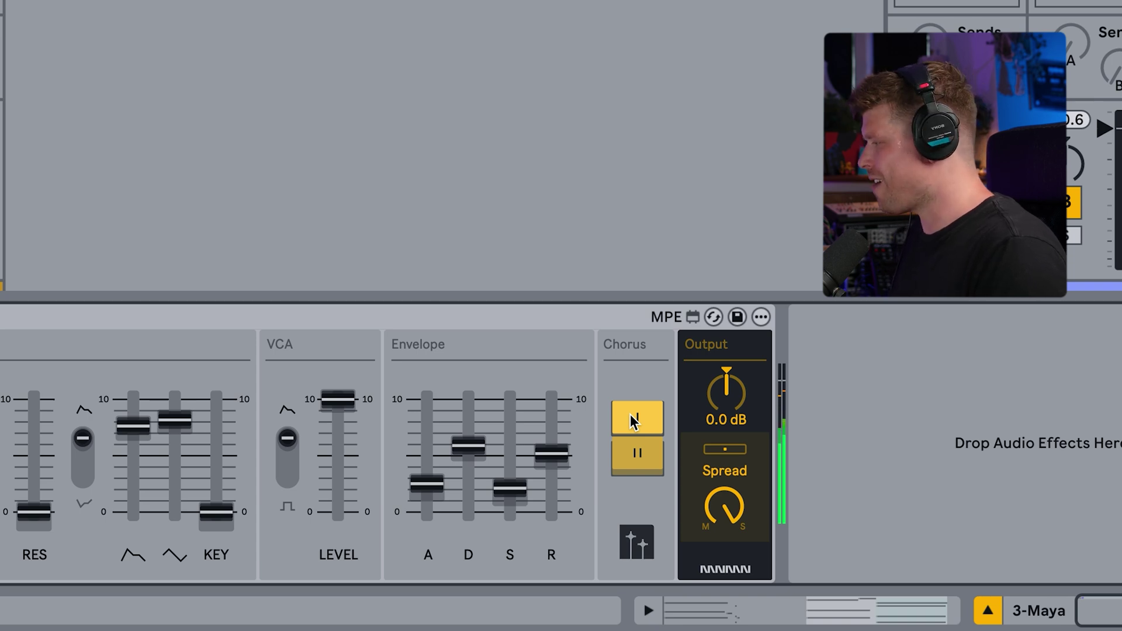
click(637, 462)
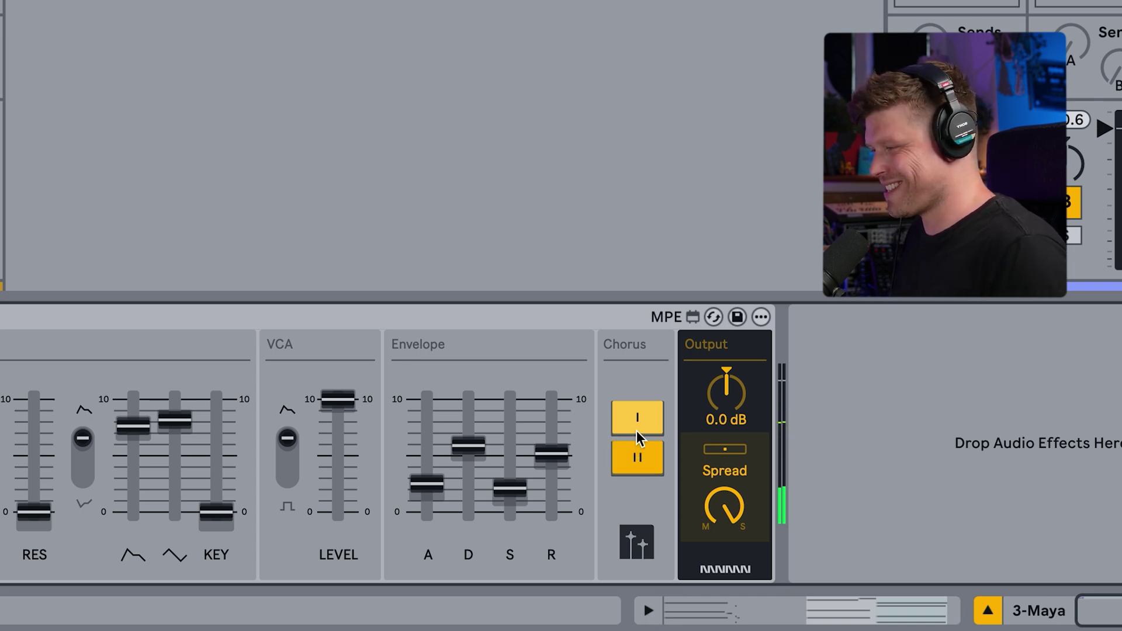
click(638, 418)
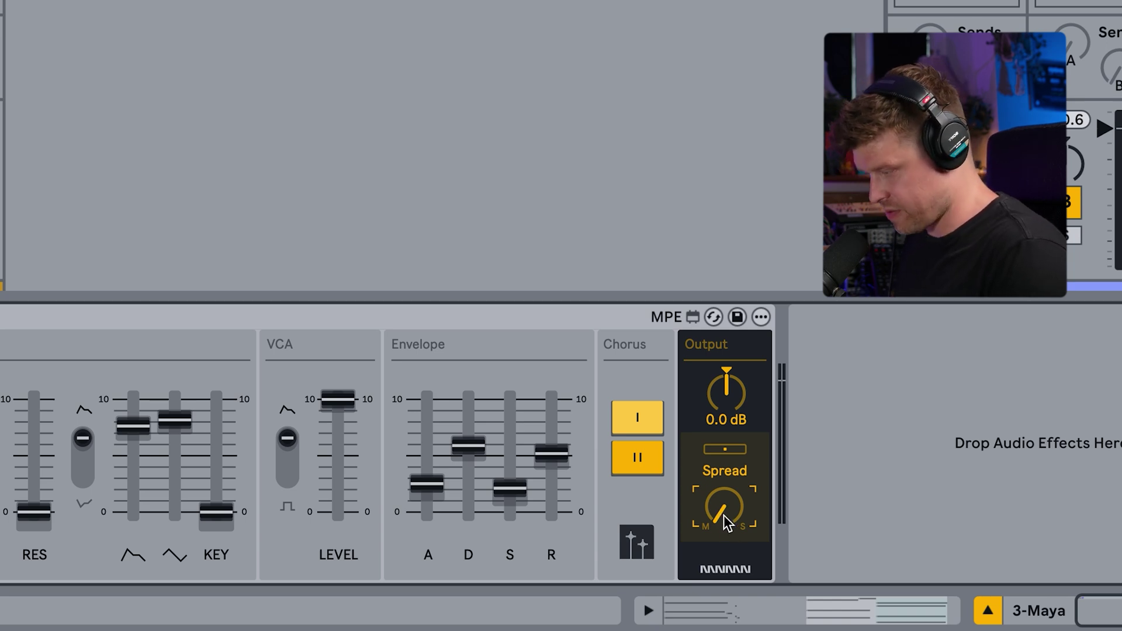
Turn chorus mode II off and nudge the output Spread slightly
click(637, 462)
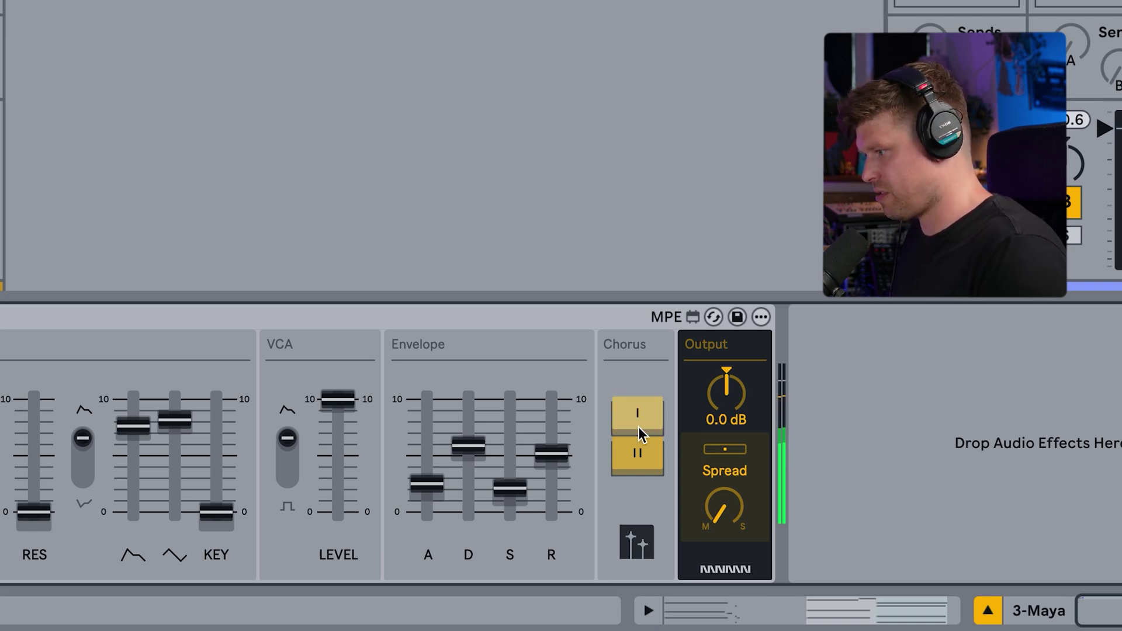
drag(736, 526, 734, 521)
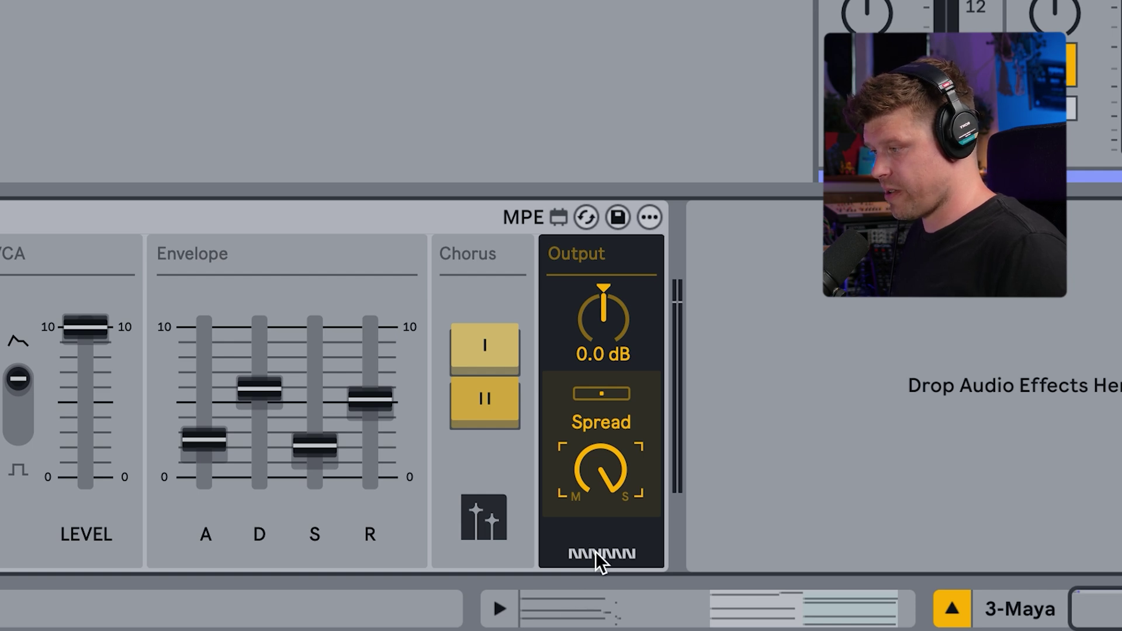
Re-enable Maya's Chorus I, then show the back page with portamento, pitch-wheel, MPE and aftertouch settings
click(595, 552)
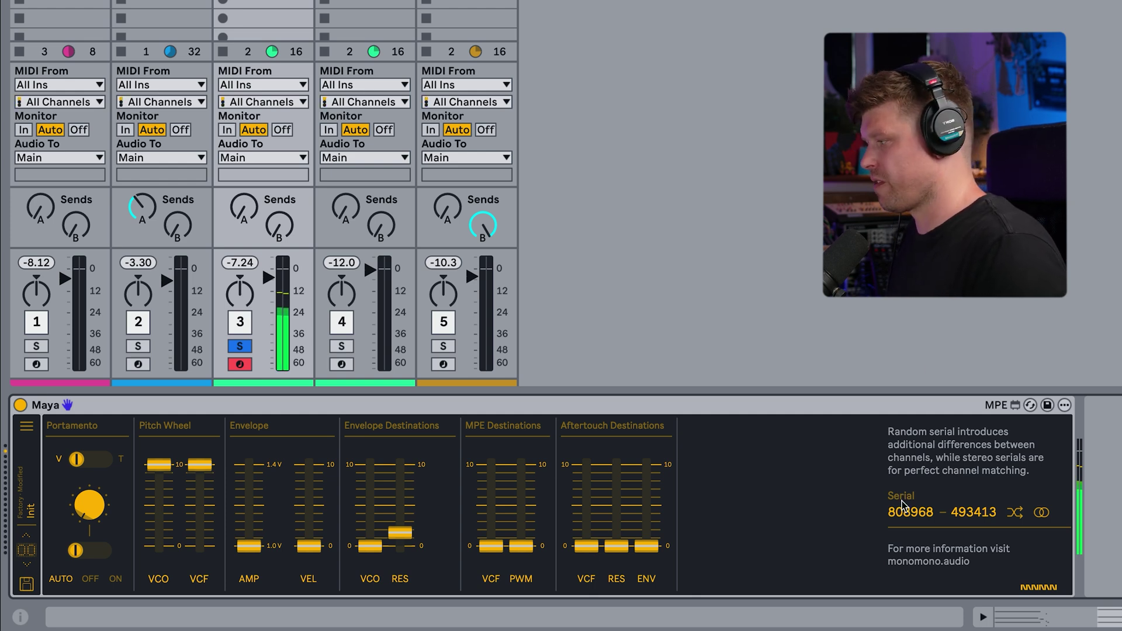
click(1043, 589)
click(971, 476)
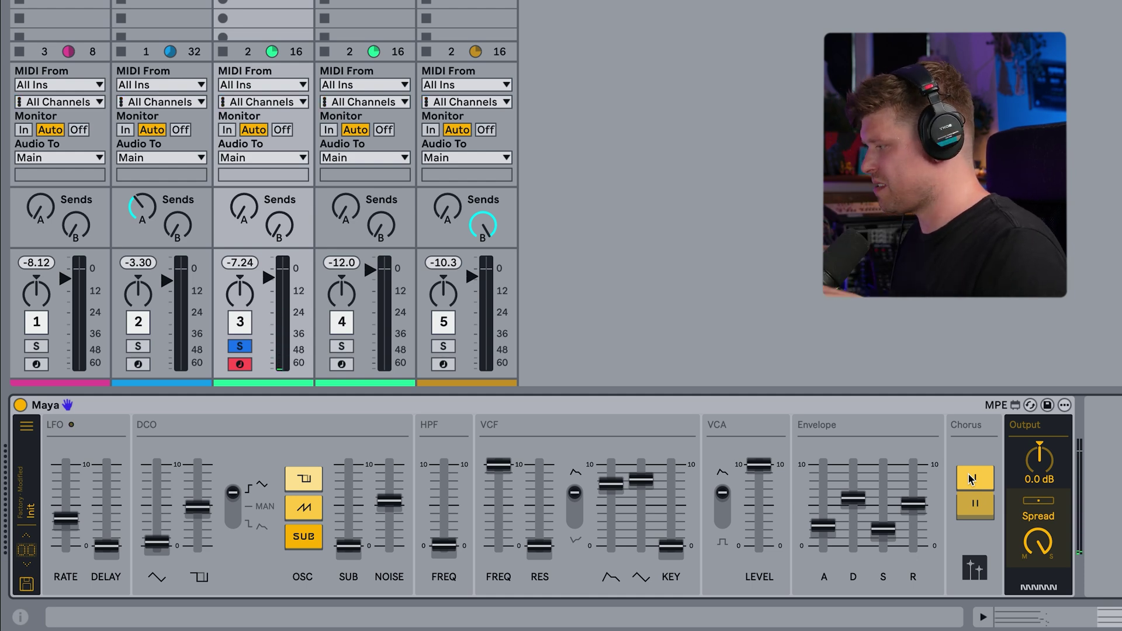
click(1022, 588)
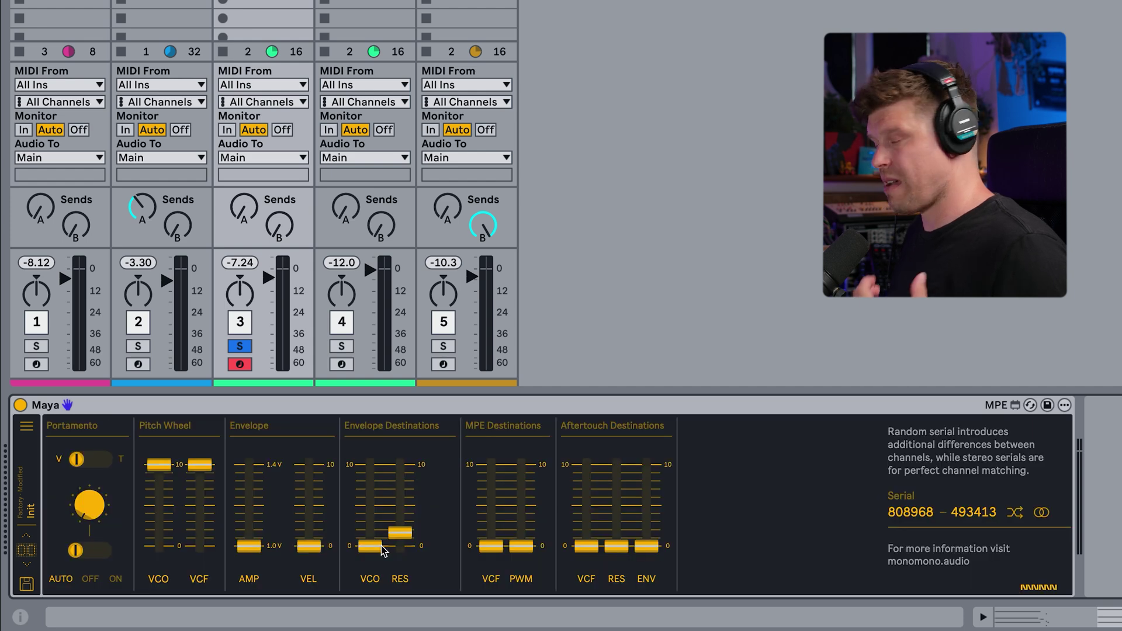